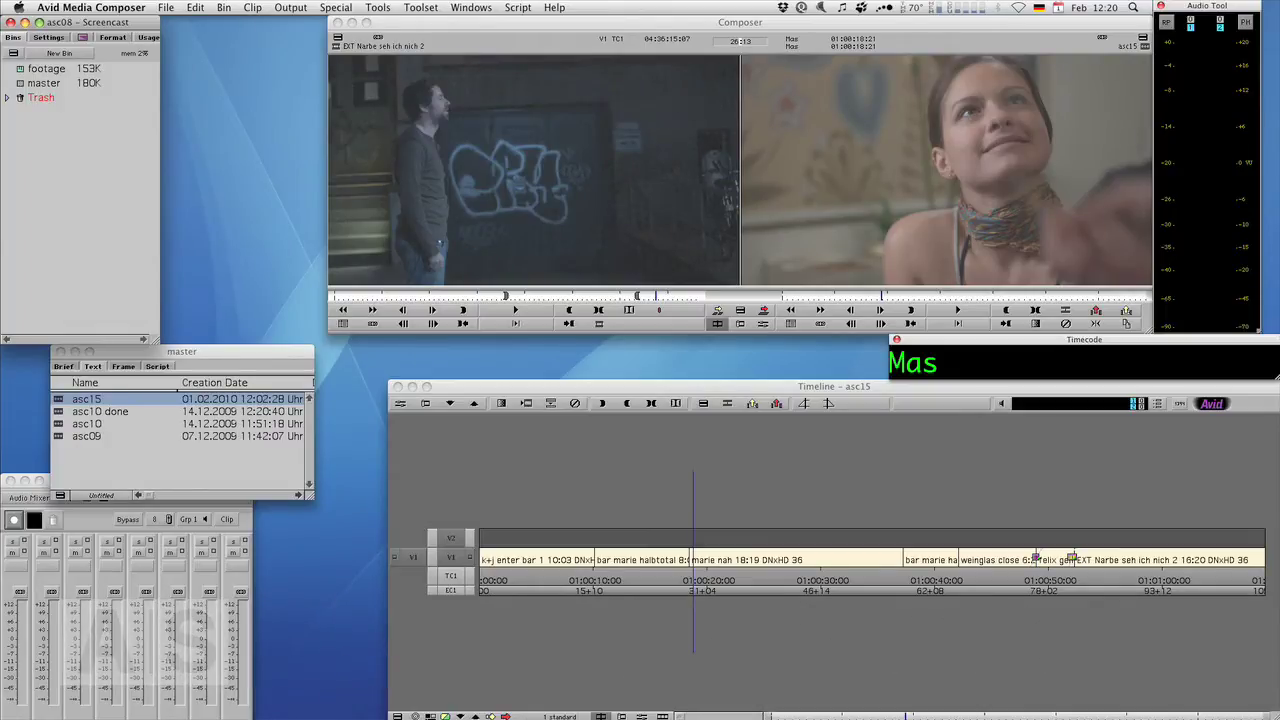
# Switch to the Chromium window showing the Avocoda cineXML page.
pyautogui.press('super+Tab')
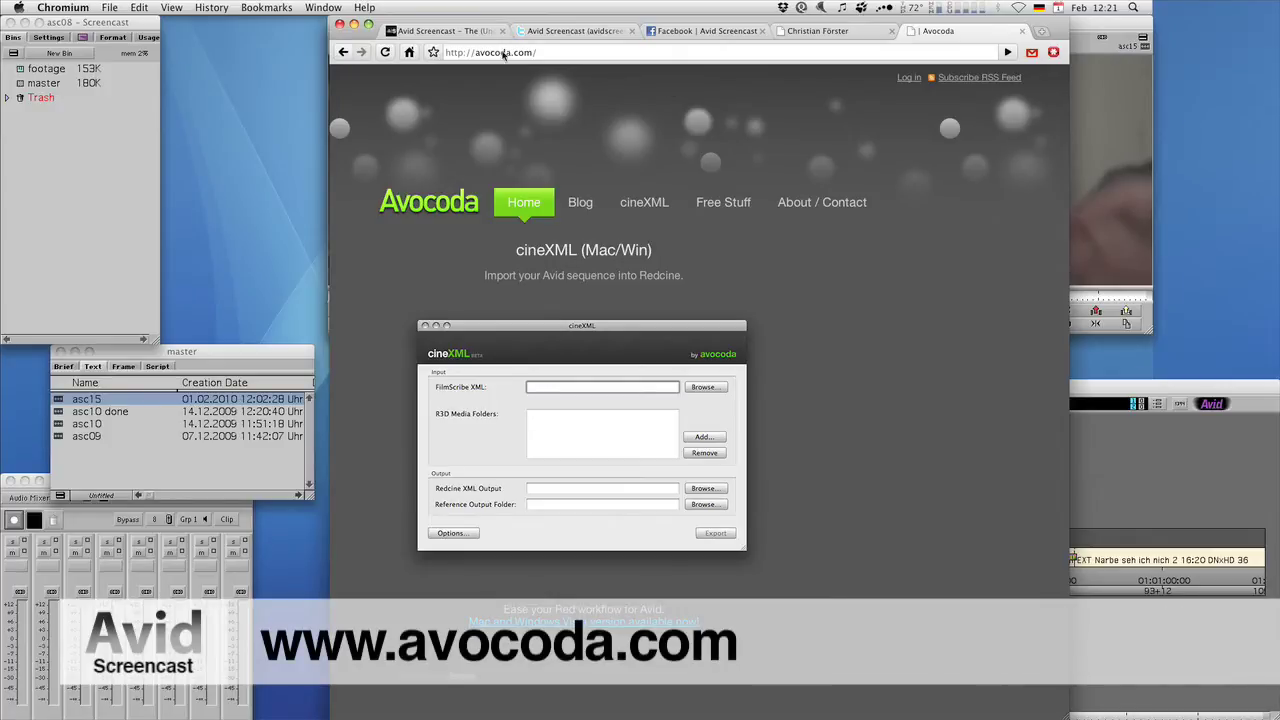
# Minimize Chromium, then play the asc15 sequence backward and scrub through its shots in Avid.
pyautogui.click(353, 23)
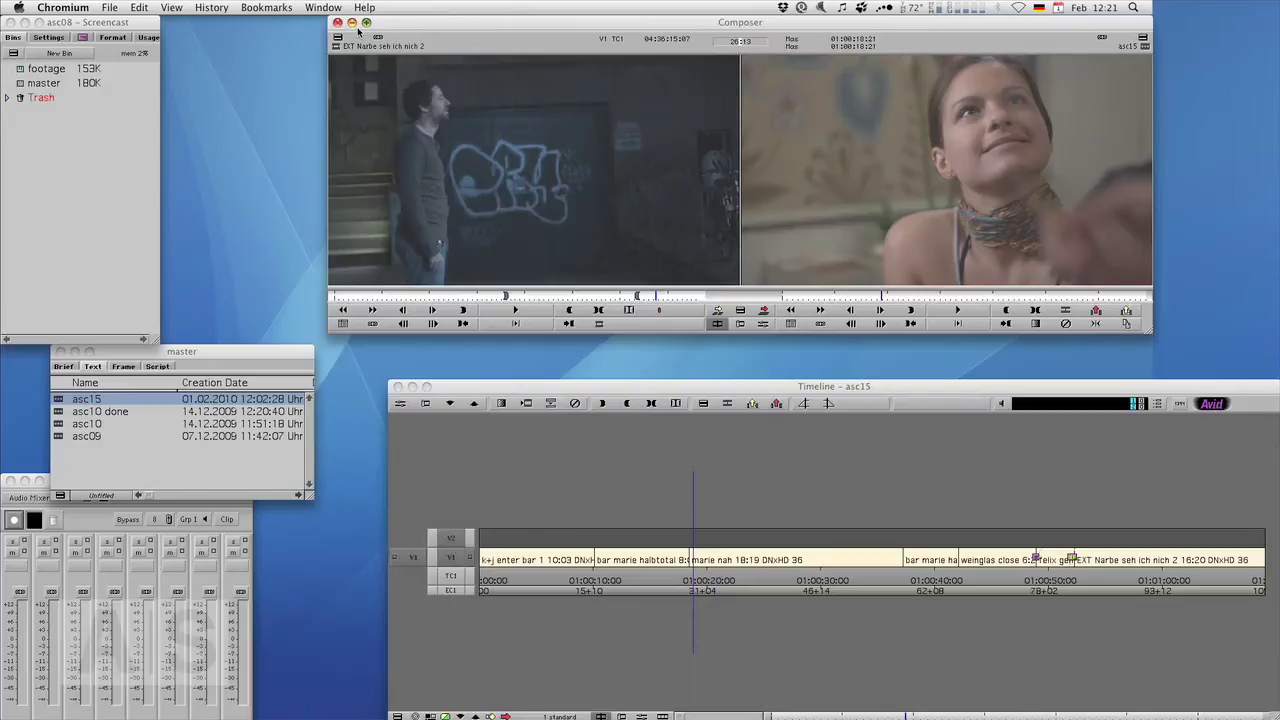
pyautogui.click(552, 560)
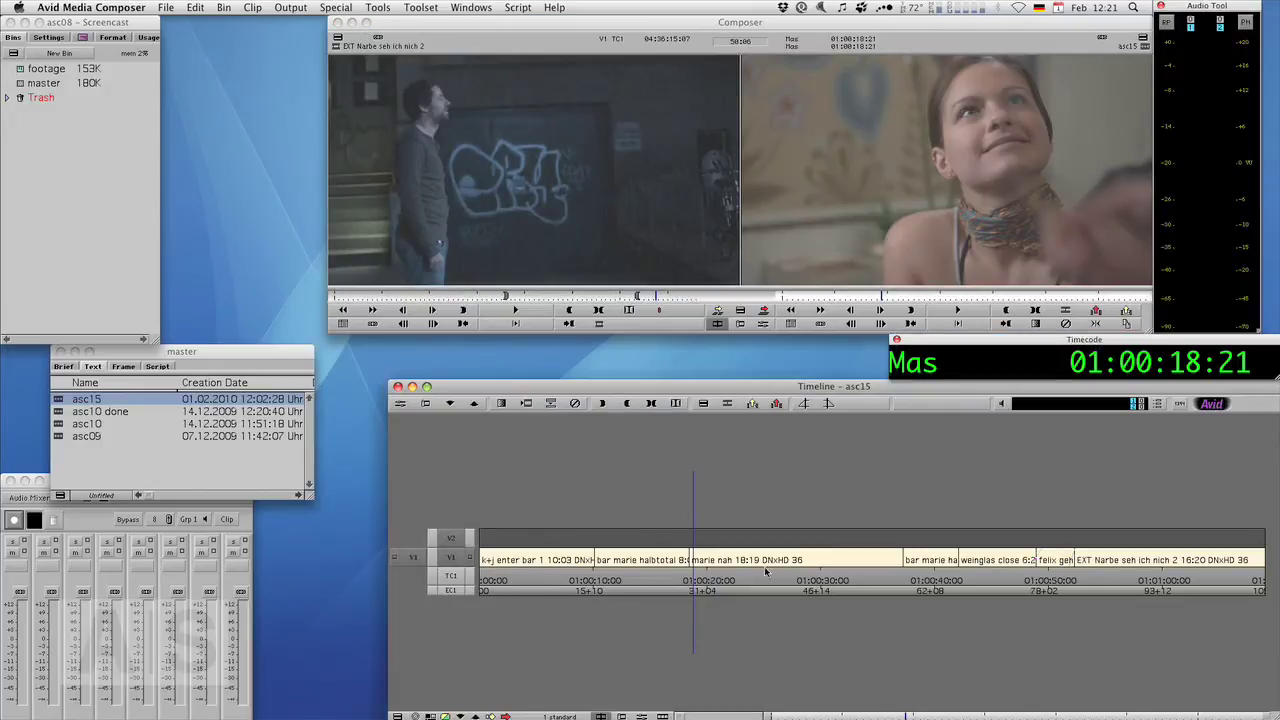
pyautogui.press('j')
pyautogui.moveTo(628, 563); pyautogui.dragTo(654, 578)
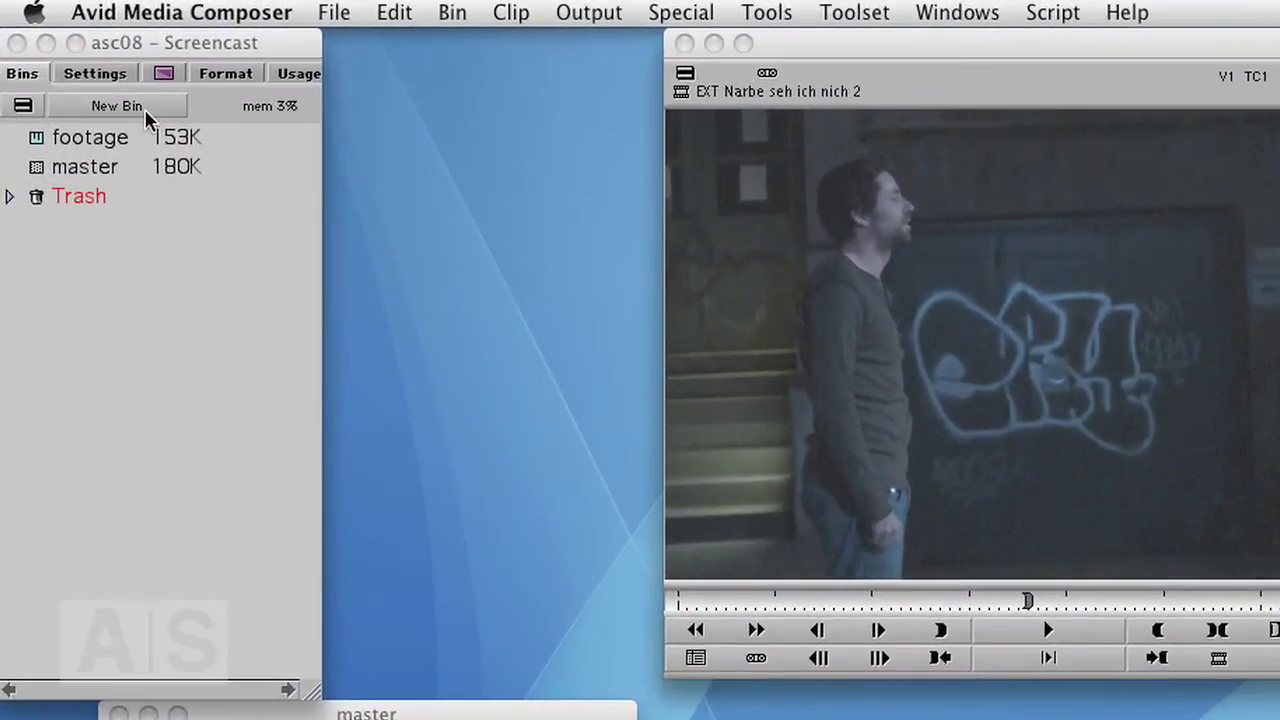
# Create a new bin named color and move its window to the top left.
pyautogui.click(117, 106)
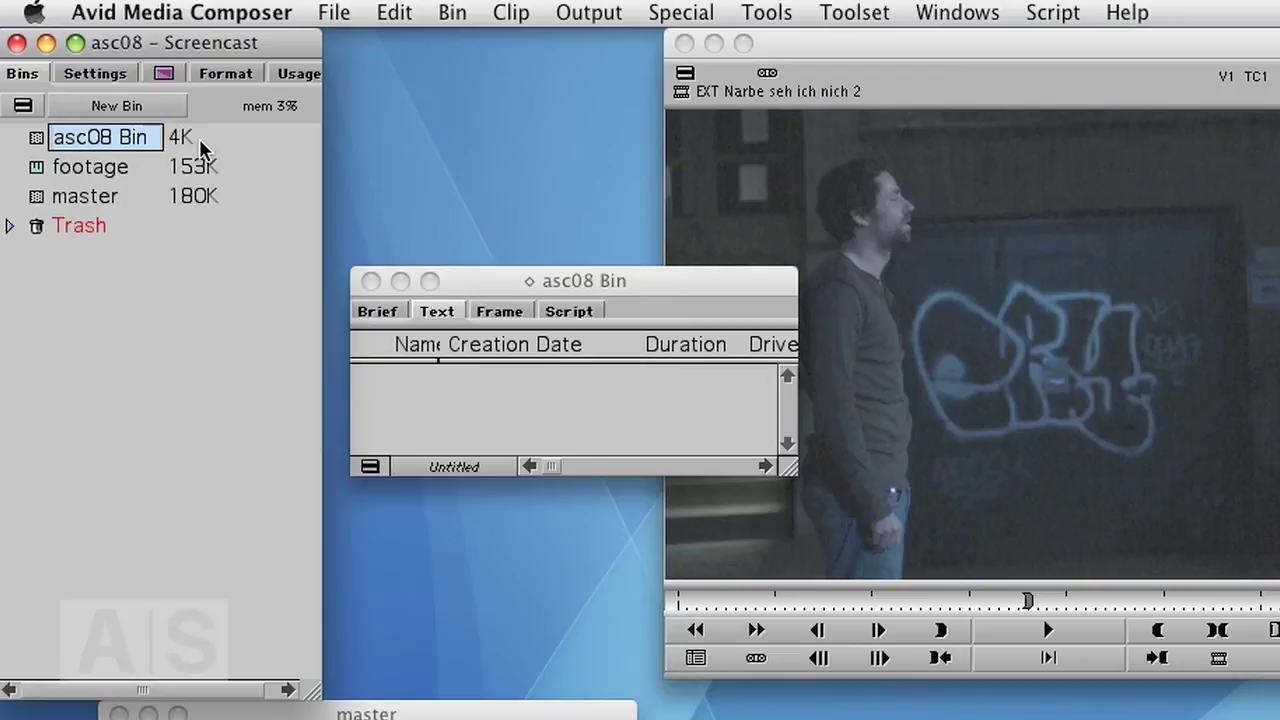
pyautogui.write('color')
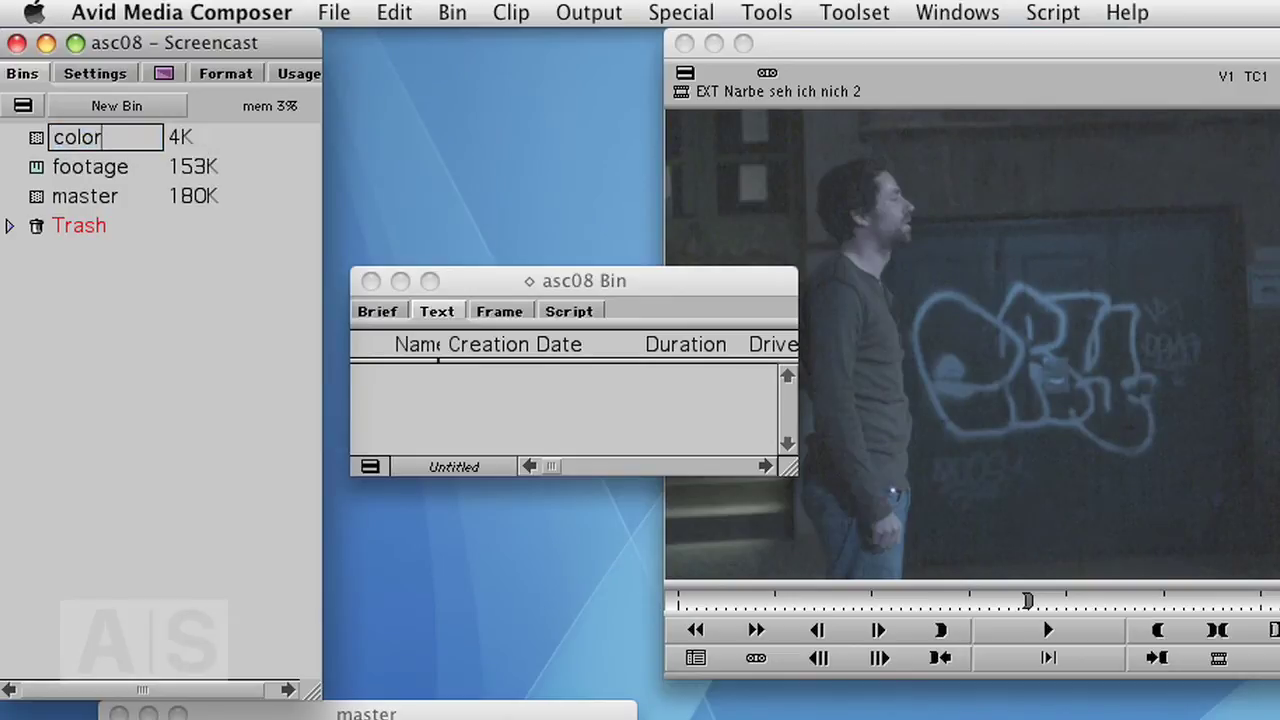
pyautogui.press('Return')
pyautogui.moveTo(620, 279); pyautogui.dragTo(569, 113)
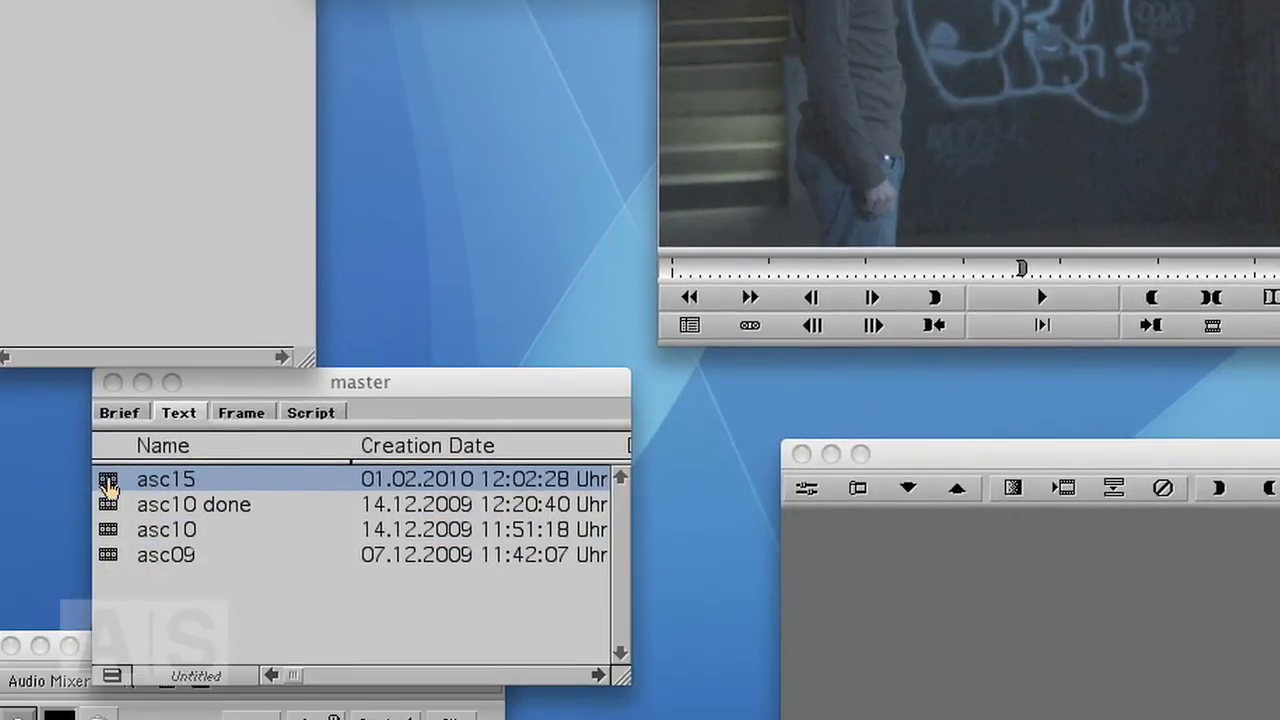
# Duplicate asc15 into the color bin and rename the copy from asc15.Copy.02 to asc15.
pyautogui.click(106, 486)
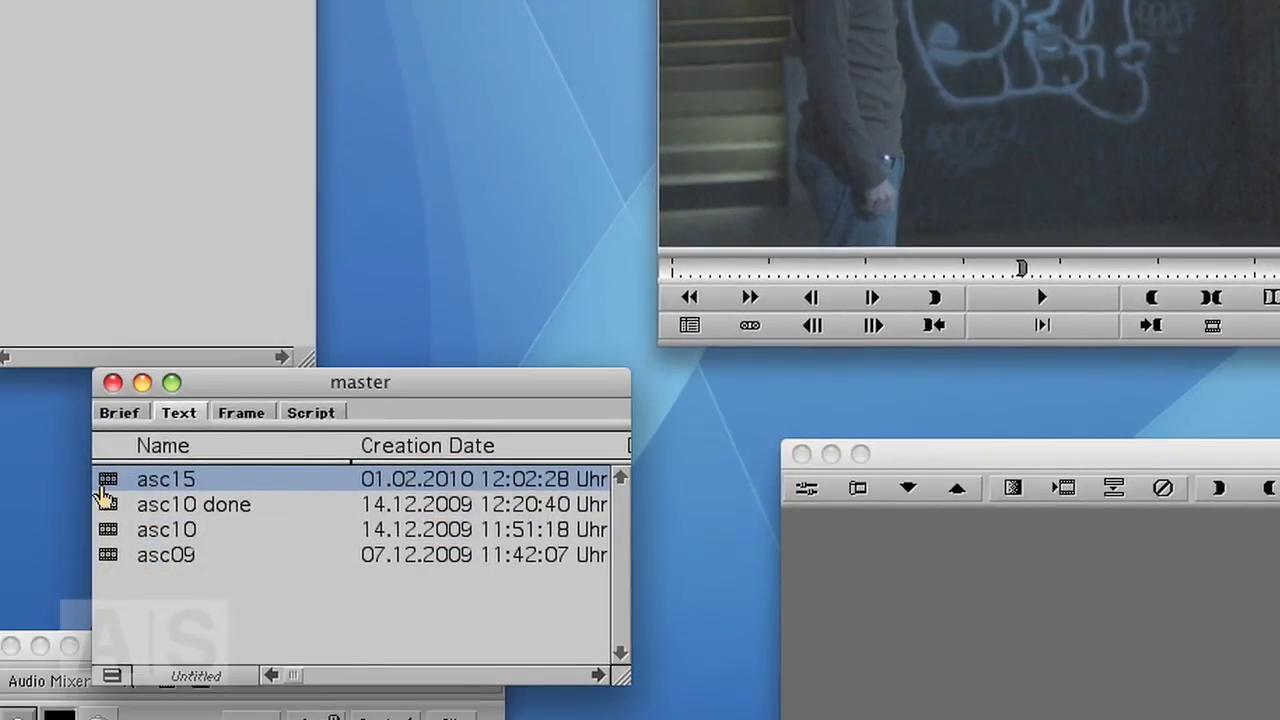
pyautogui.press('super+d')
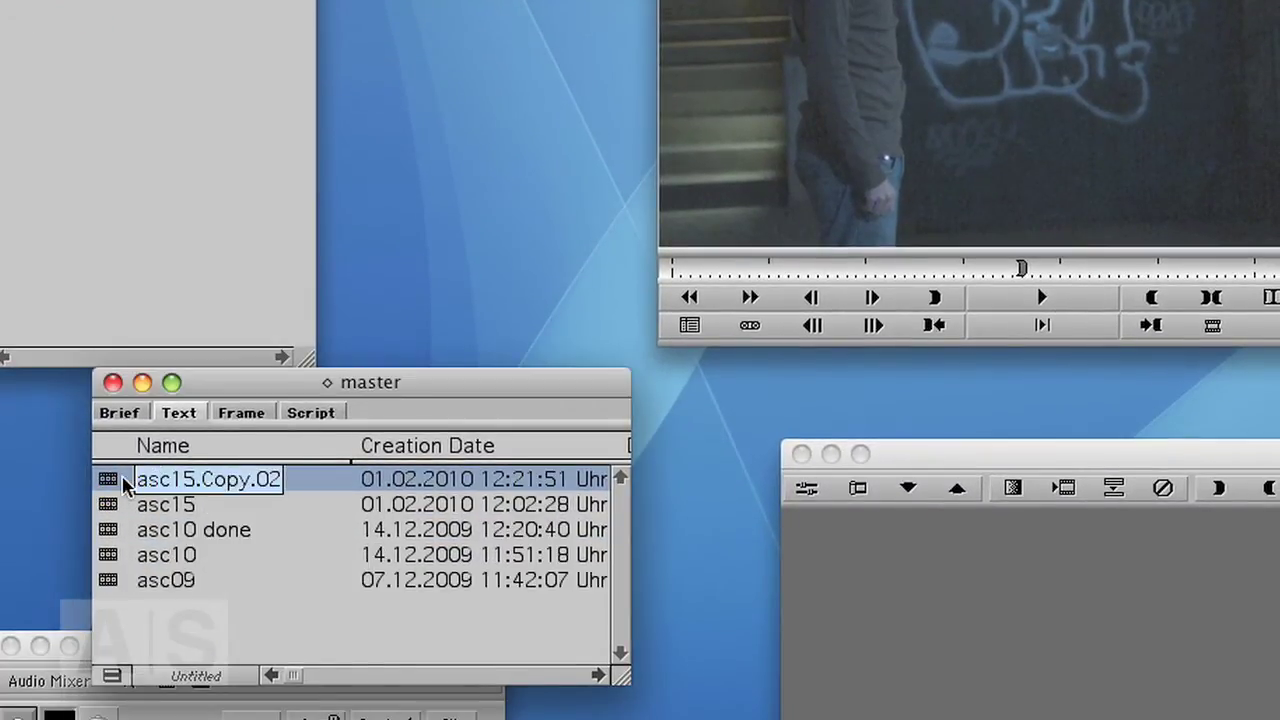
pyautogui.click(110, 486)
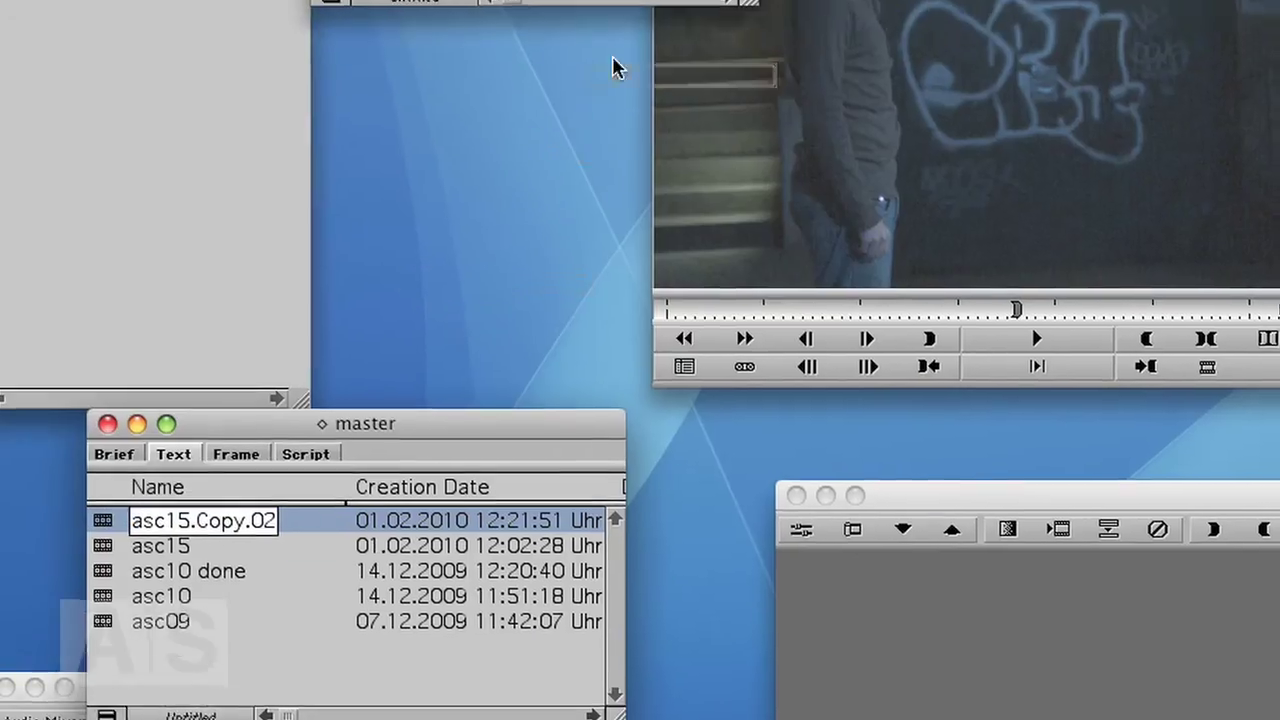
pyautogui.moveTo(102, 520); pyautogui.dragTo(408, 0)
pyautogui.click(418, 0)
pyautogui.moveTo(382, 200); pyautogui.dragTo(645, 222)
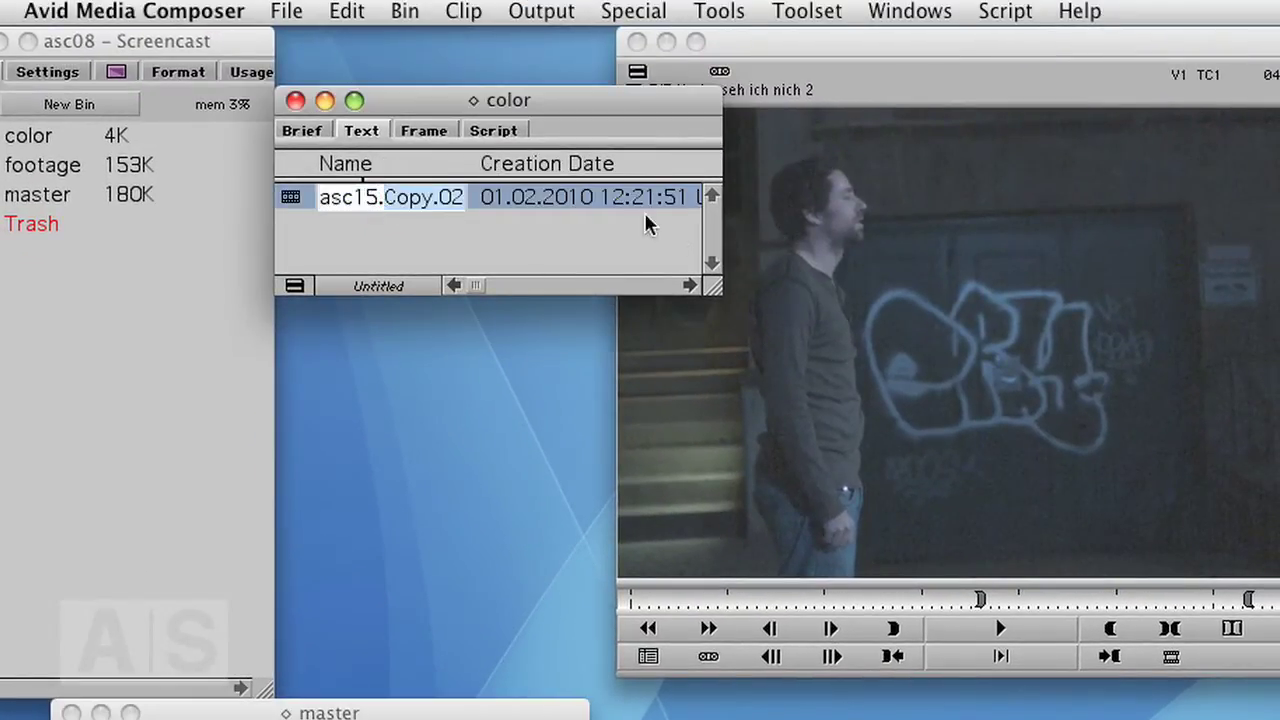
pyautogui.press('BackSpace')
pyautogui.press('Return')
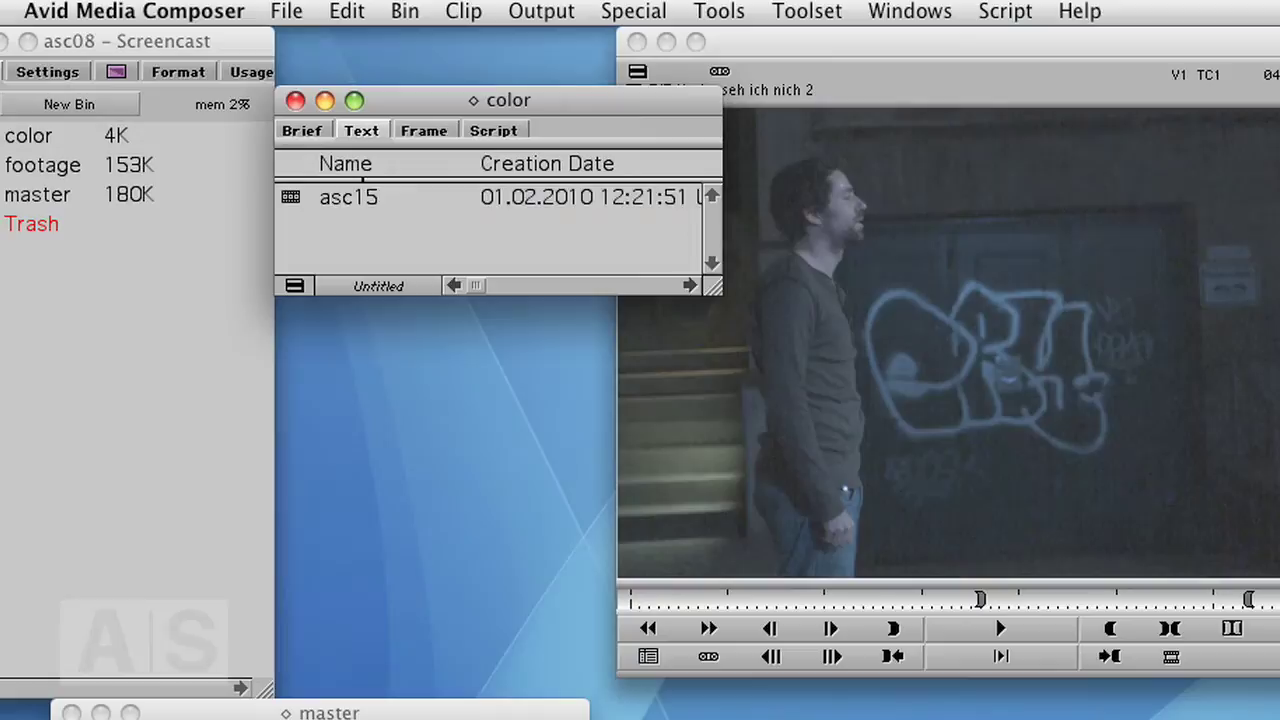
# Enable reference clips in the color bin's Set Bin Display so the source clips appear.
pyautogui.rightClick(329, 224)
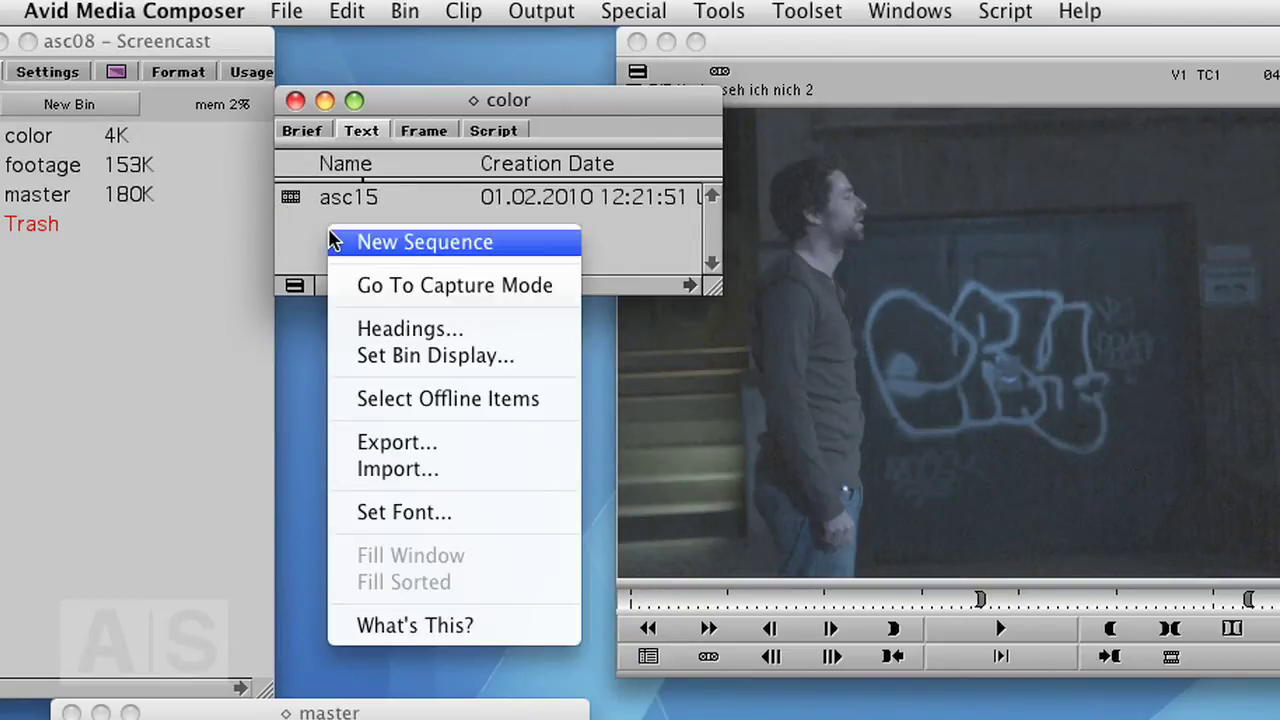
pyautogui.click(430, 355)
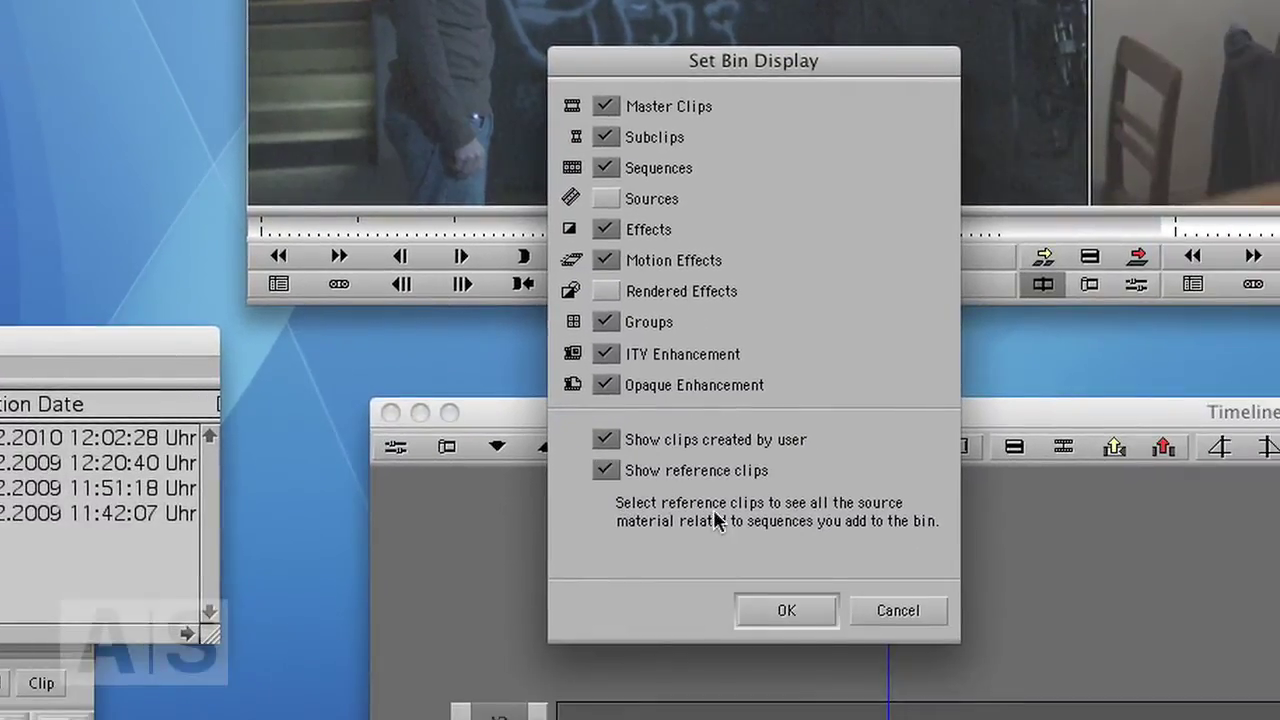
pyautogui.click(782, 613)
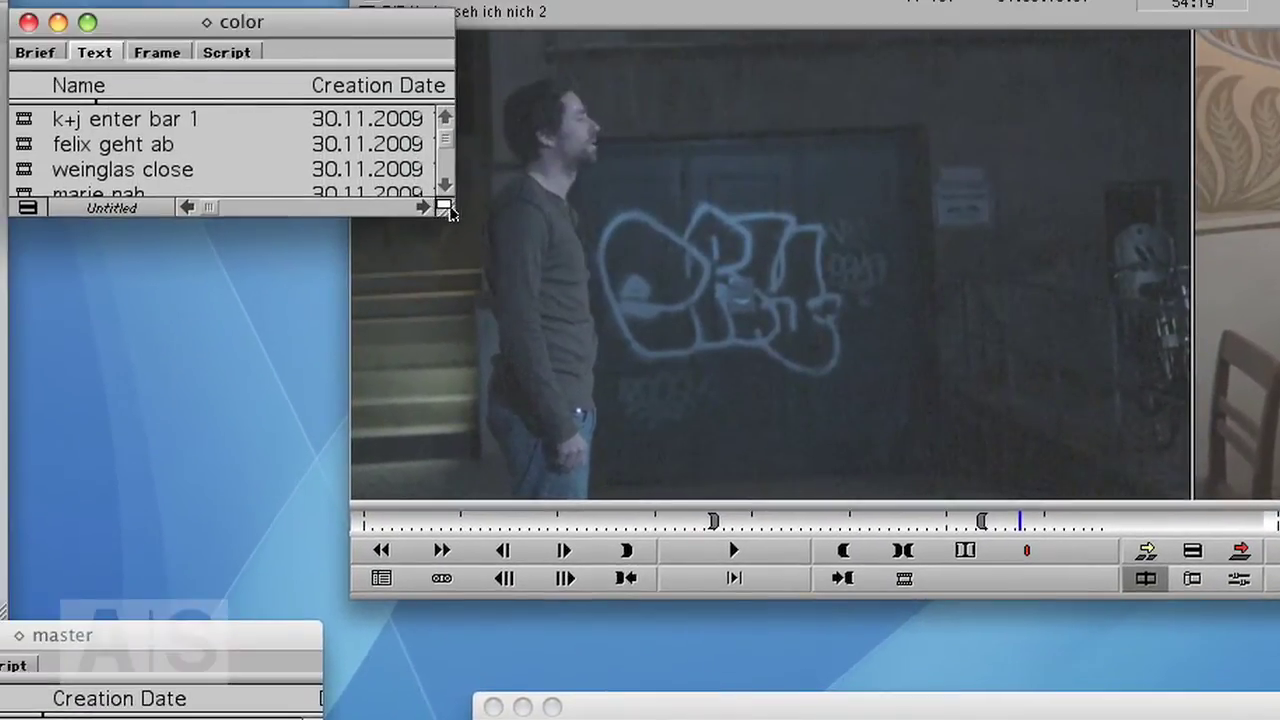
# Enlarge the color bin window to reveal the clips' metadata columns.
pyautogui.moveTo(449, 212); pyautogui.dragTo(525, 592)
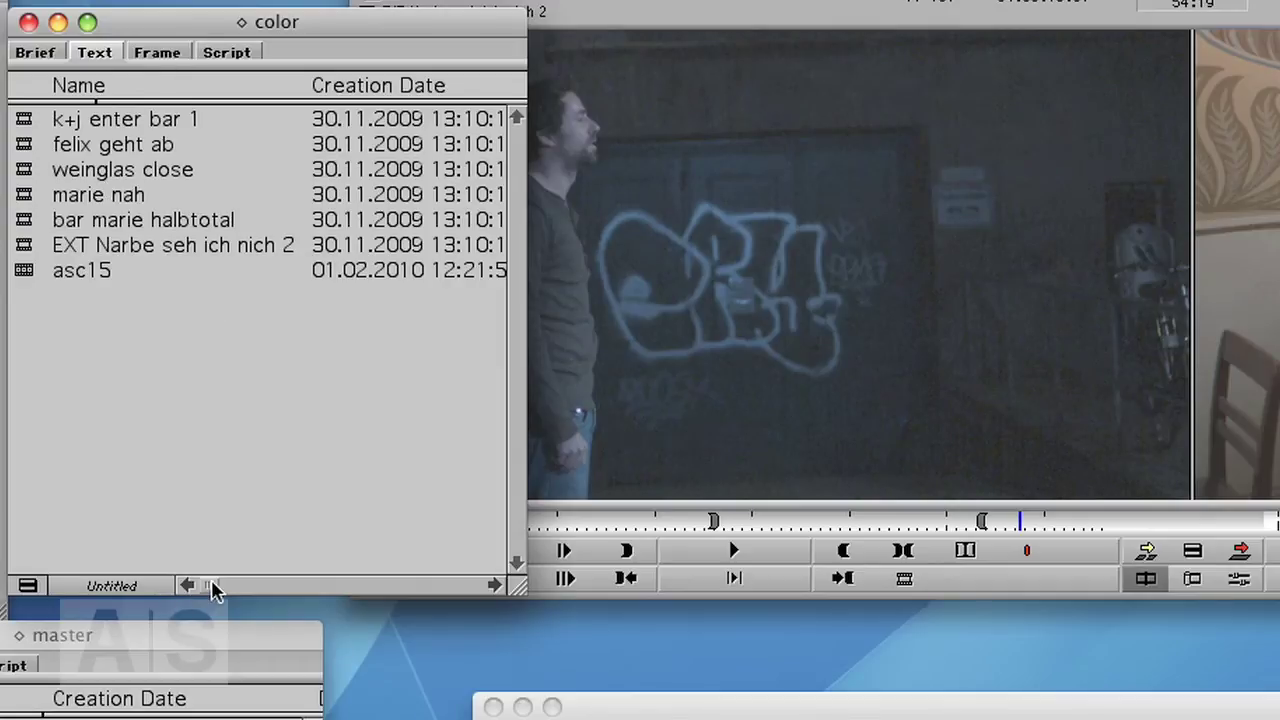
pyautogui.moveTo(210, 590)
pyautogui.mouseDown()
pyautogui.moveTo(240, 591)
pyautogui.moveTo(186, 589)
pyautogui.mouseUp()
pyautogui.moveTo(518, 588); pyautogui.dragTo(1122, 570)
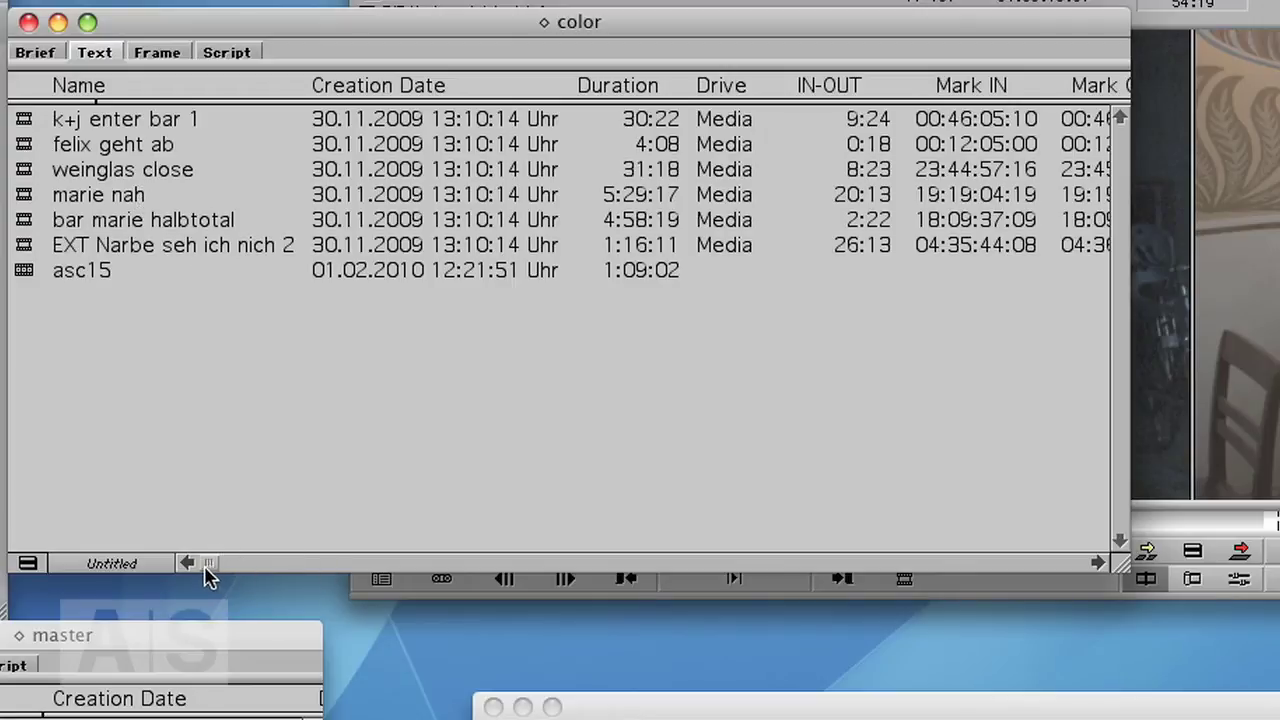
pyautogui.moveTo(212, 570); pyautogui.dragTo(1075, 578)
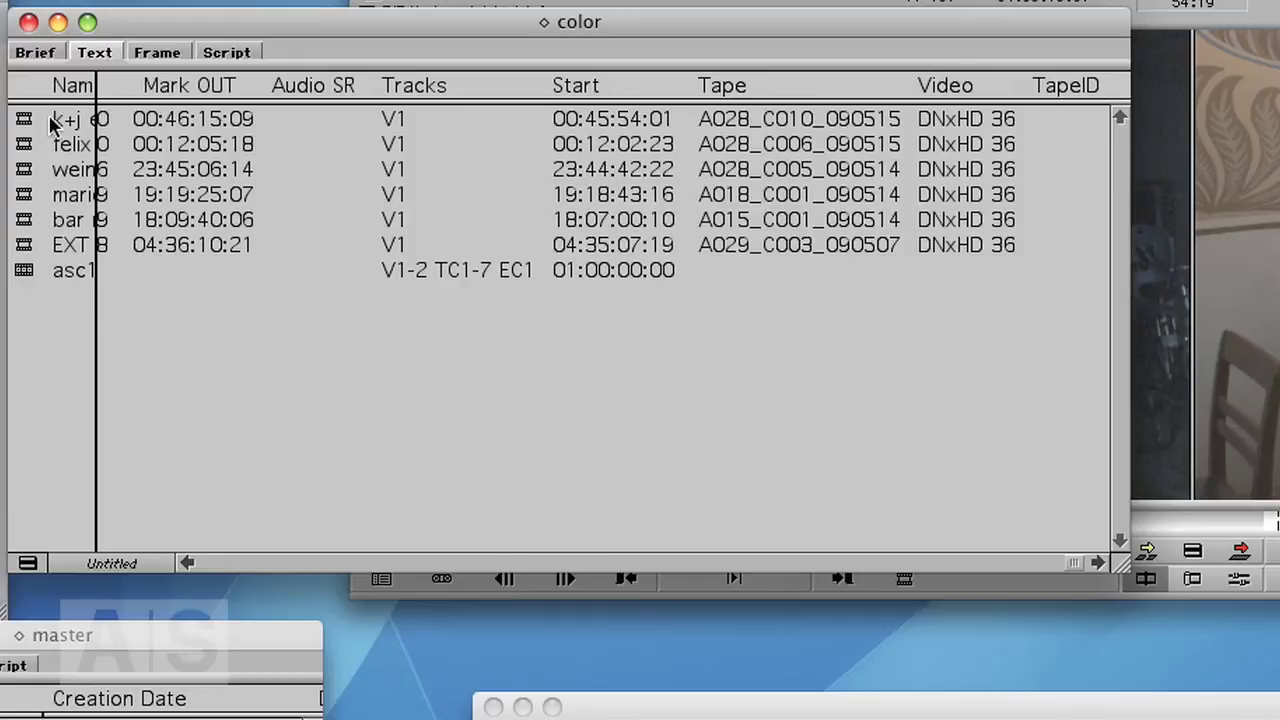
# Copy the Camroll column into the Name column, replacing existing names with values like A028_C010_0515S9.
pyautogui.moveTo(1076, 566); pyautogui.dragTo(1078, 567)
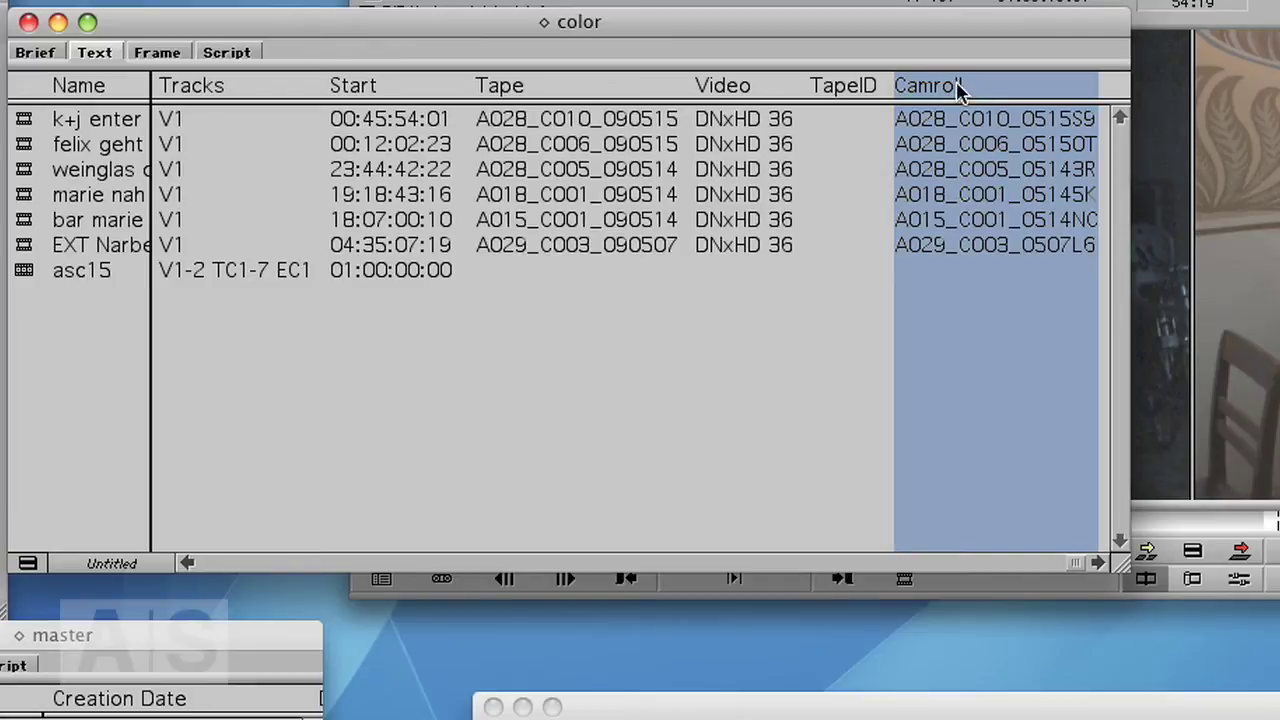
pyautogui.click(648, 437)
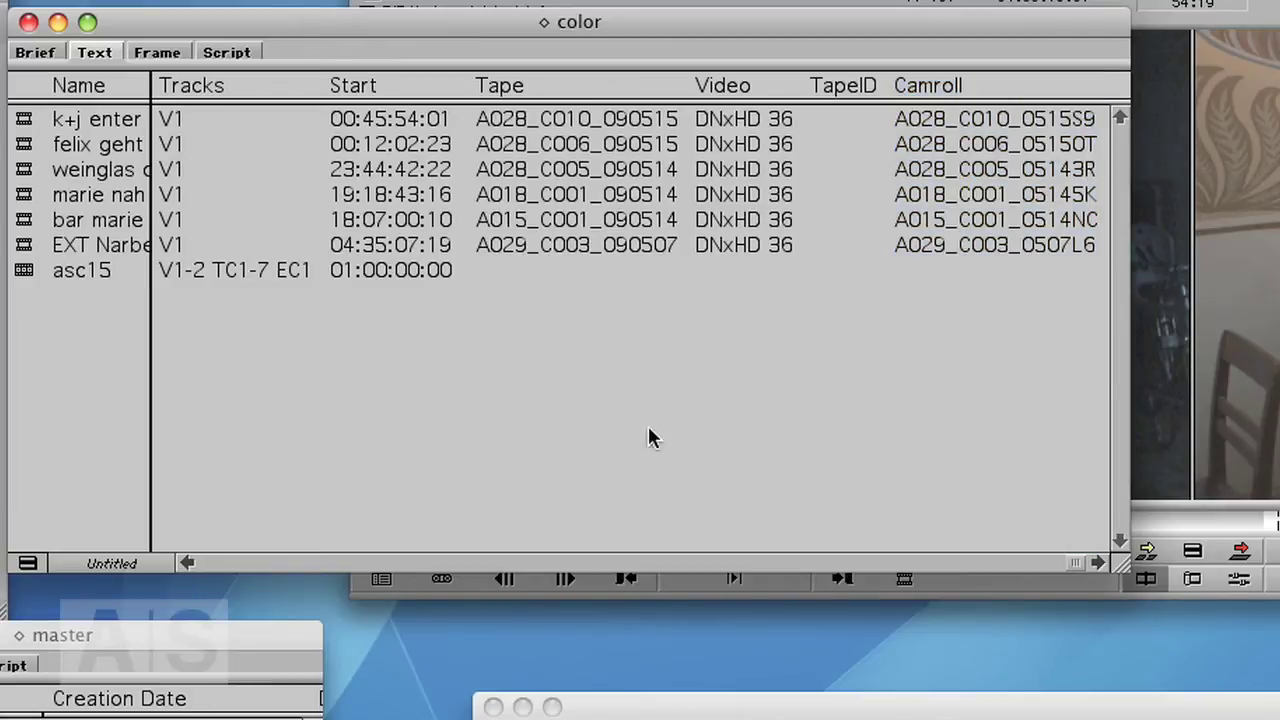
pyautogui.click(957, 88)
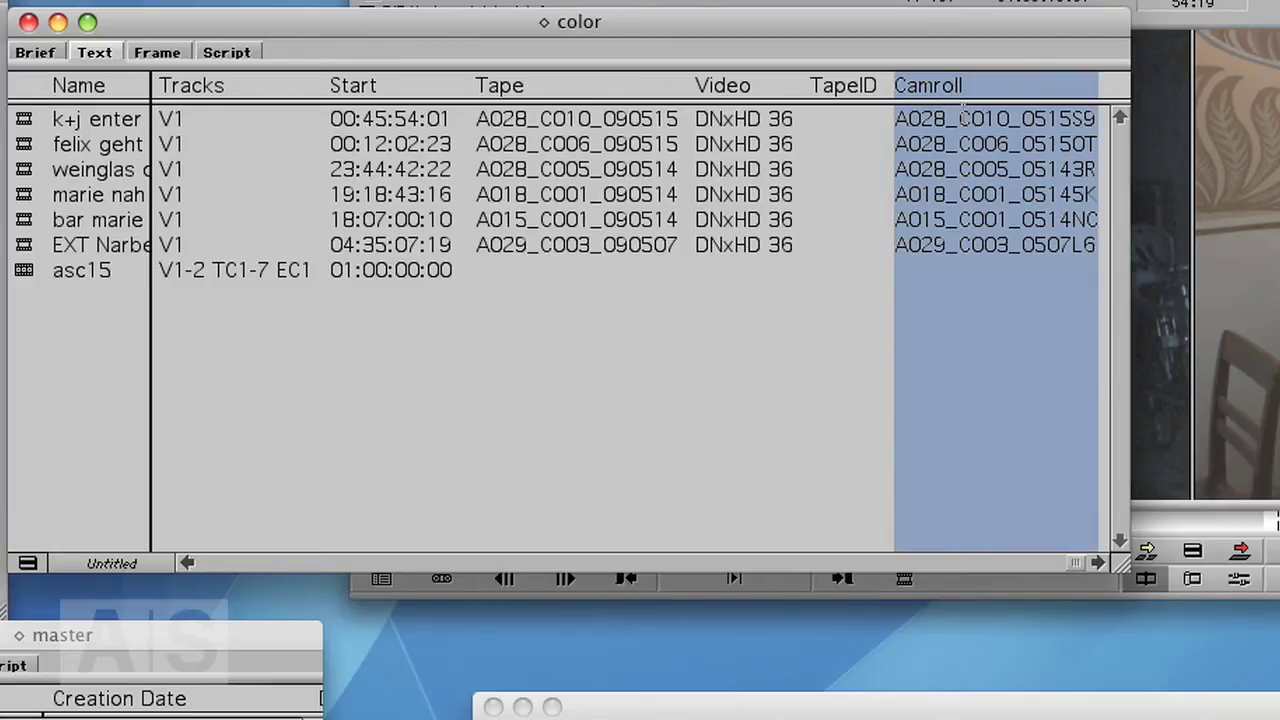
pyautogui.press('super+d')
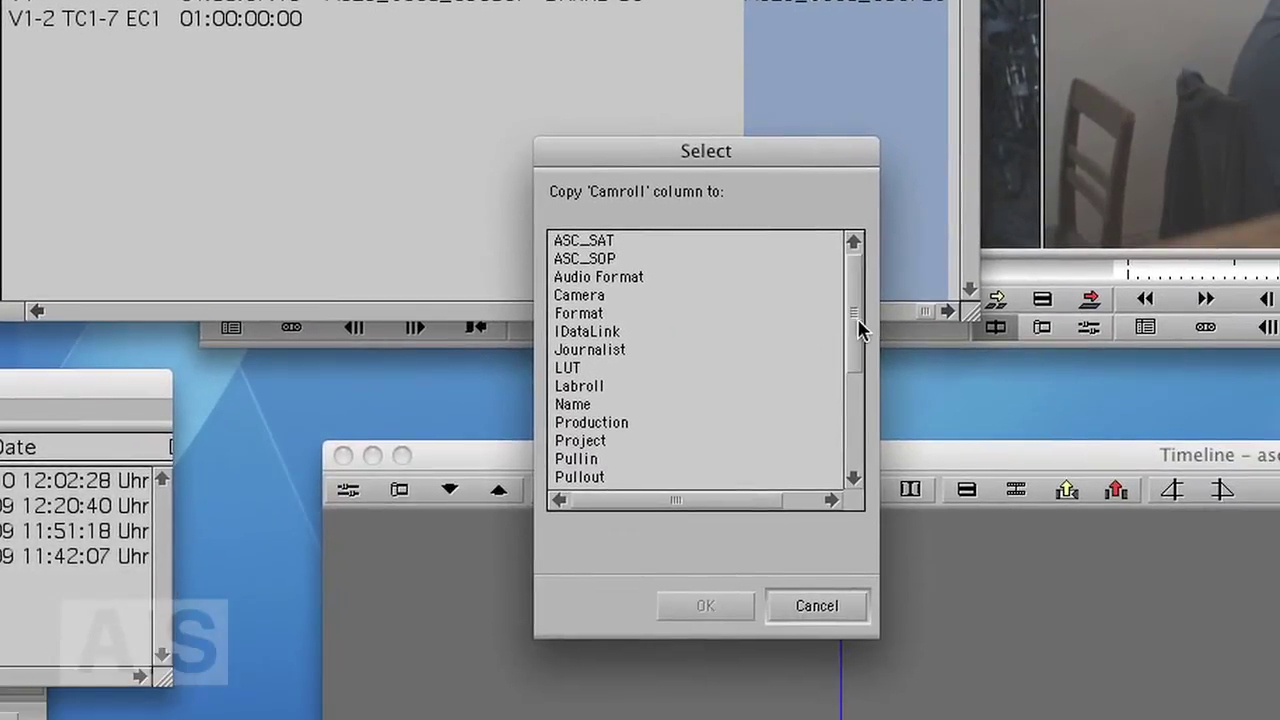
pyautogui.moveTo(857, 318); pyautogui.dragTo(851, 337)
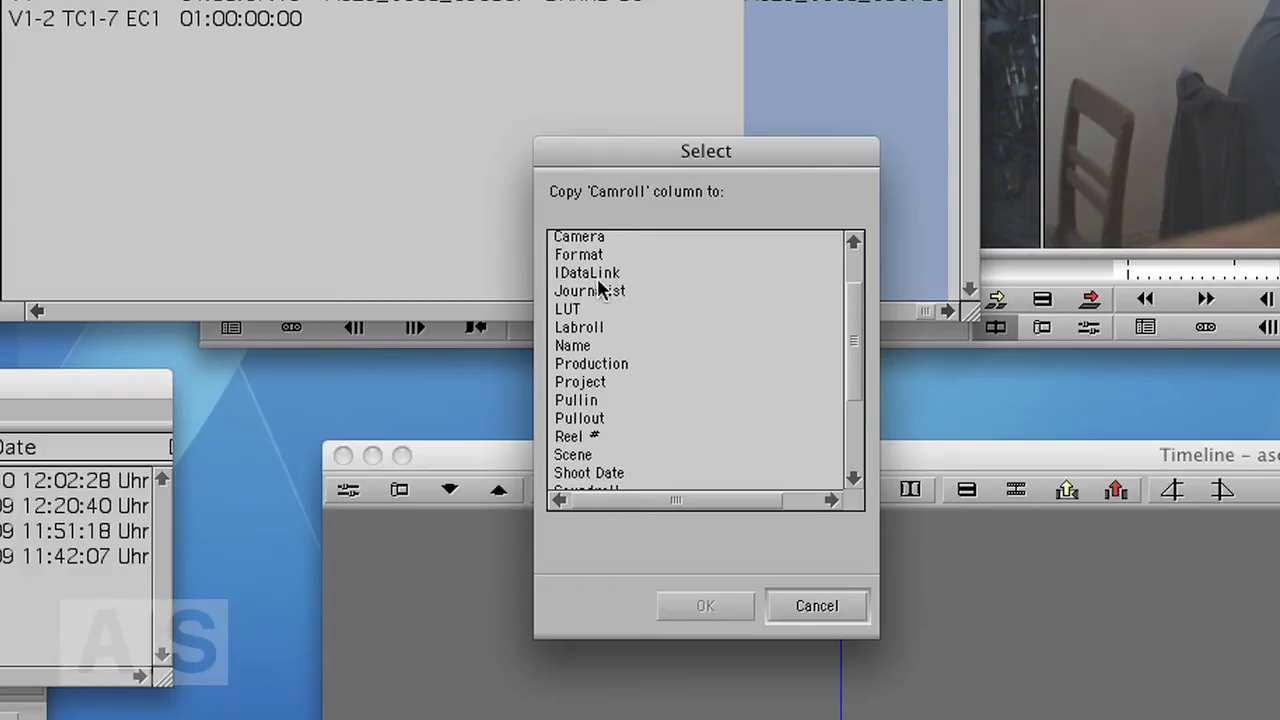
pyautogui.click(610, 347)
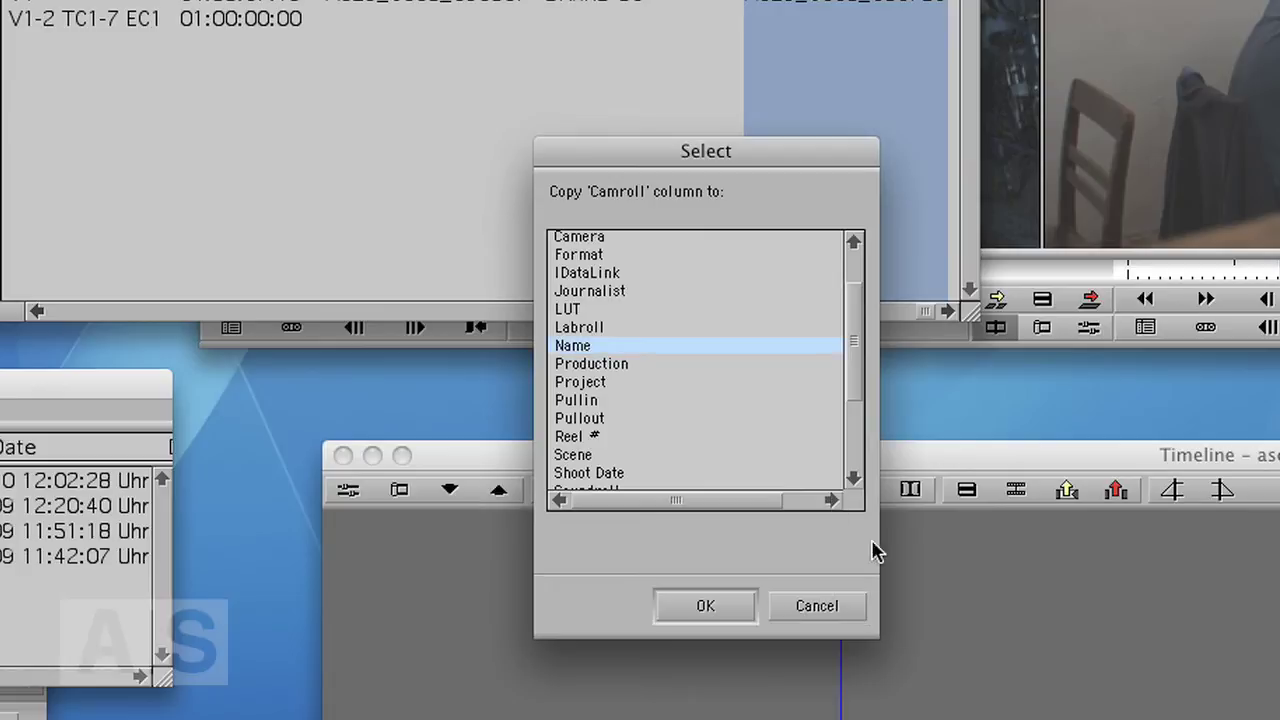
pyautogui.click(704, 608)
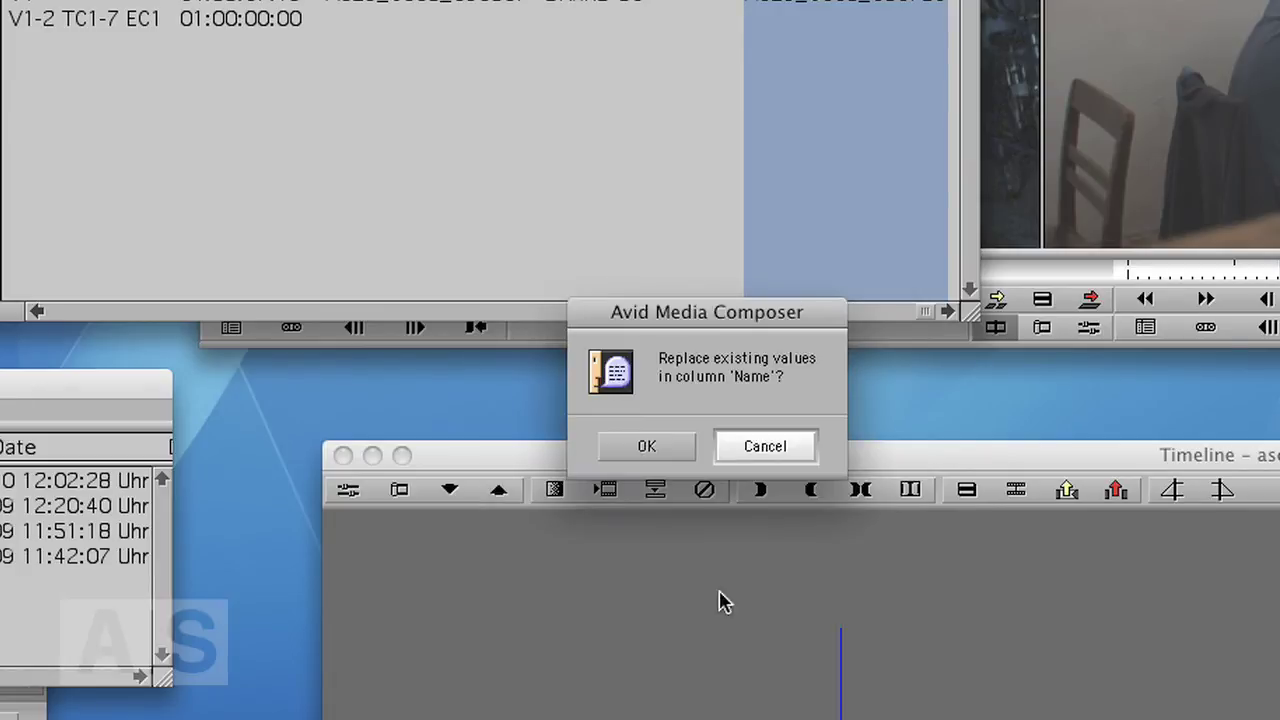
pyautogui.click(675, 446)
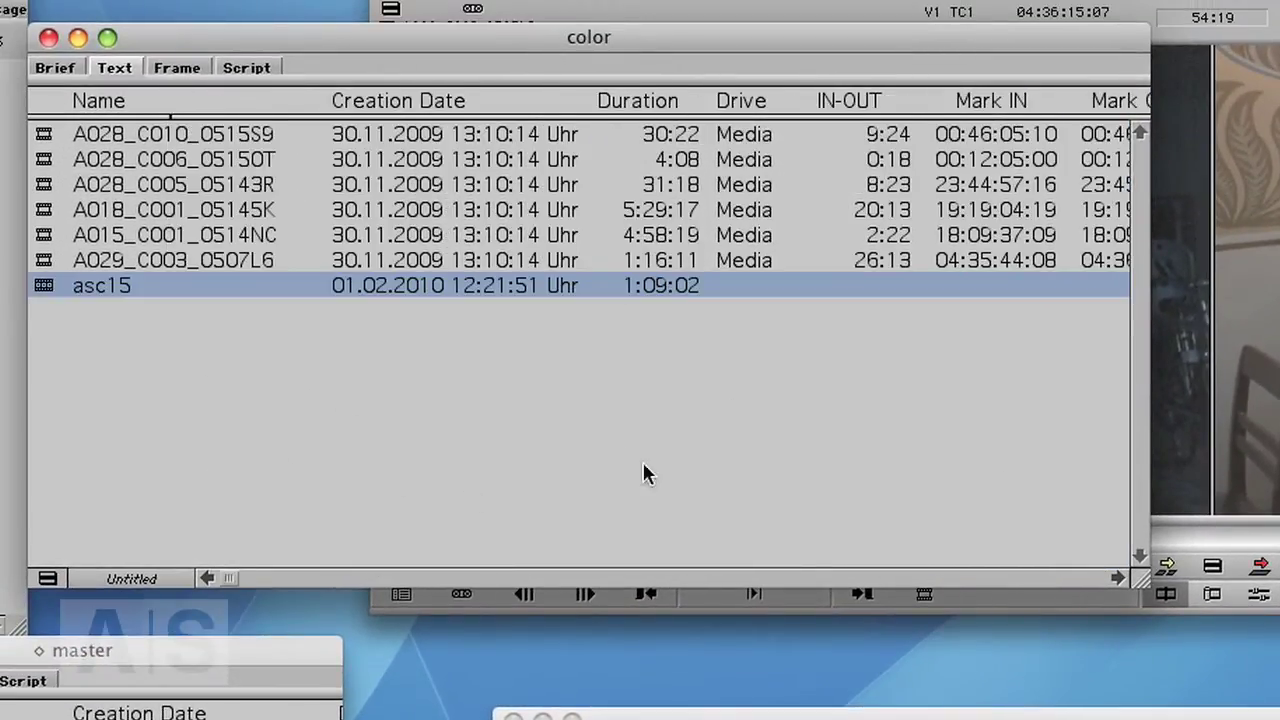
# Load color.avb in Avid EDL Manager as the ASC15 CMX_3600 EDL and review its EDL Settings.
pyautogui.moveTo(478, 630)
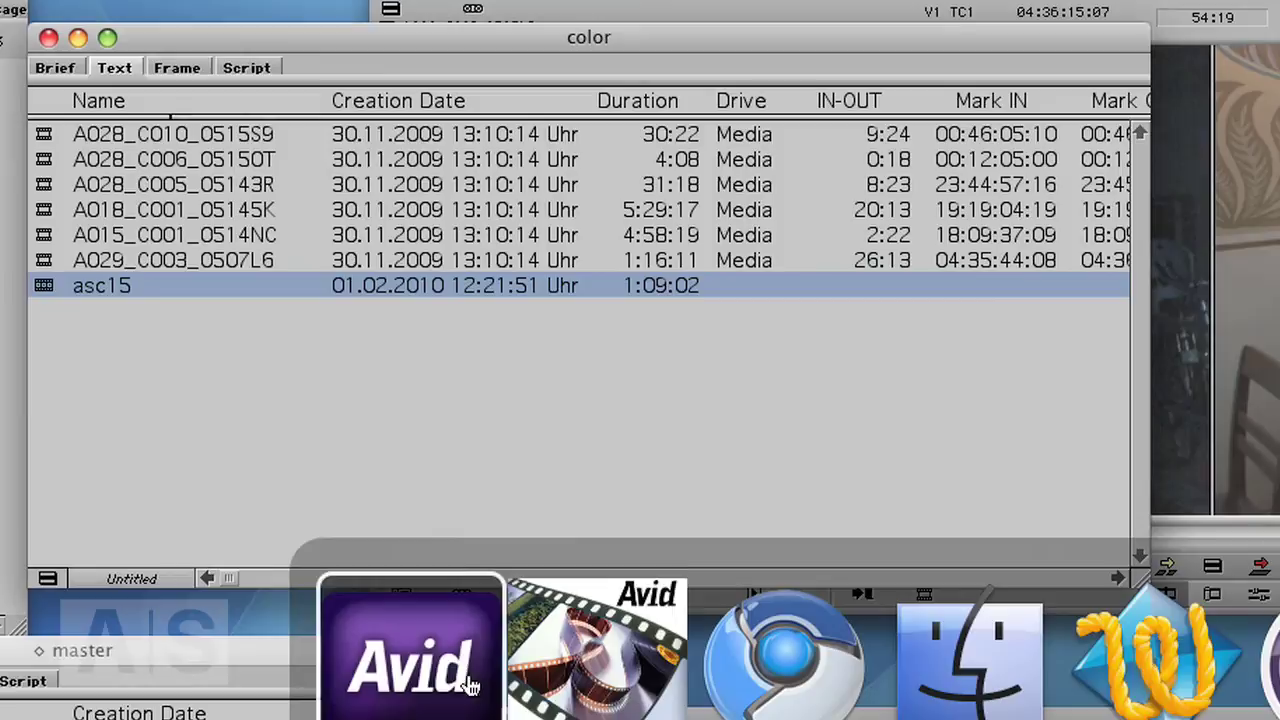
pyautogui.click(596, 650)
pyautogui.click(89, 0)
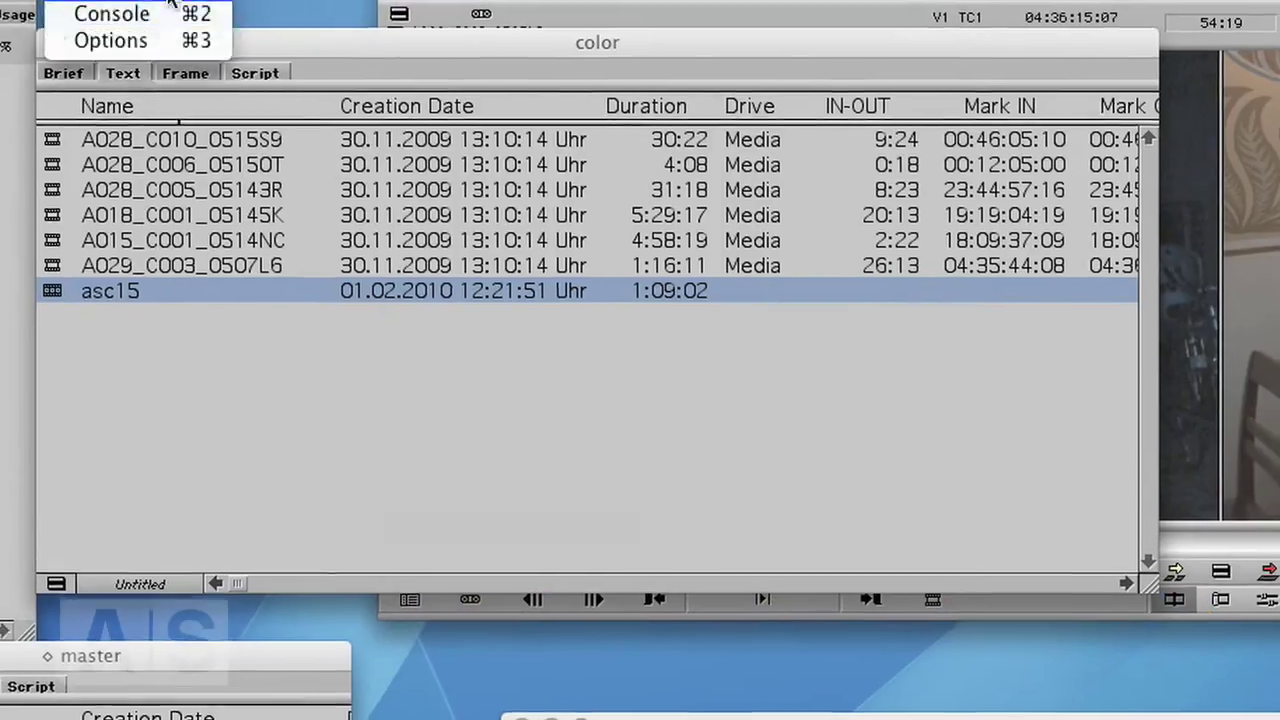
pyautogui.click(60, 0)
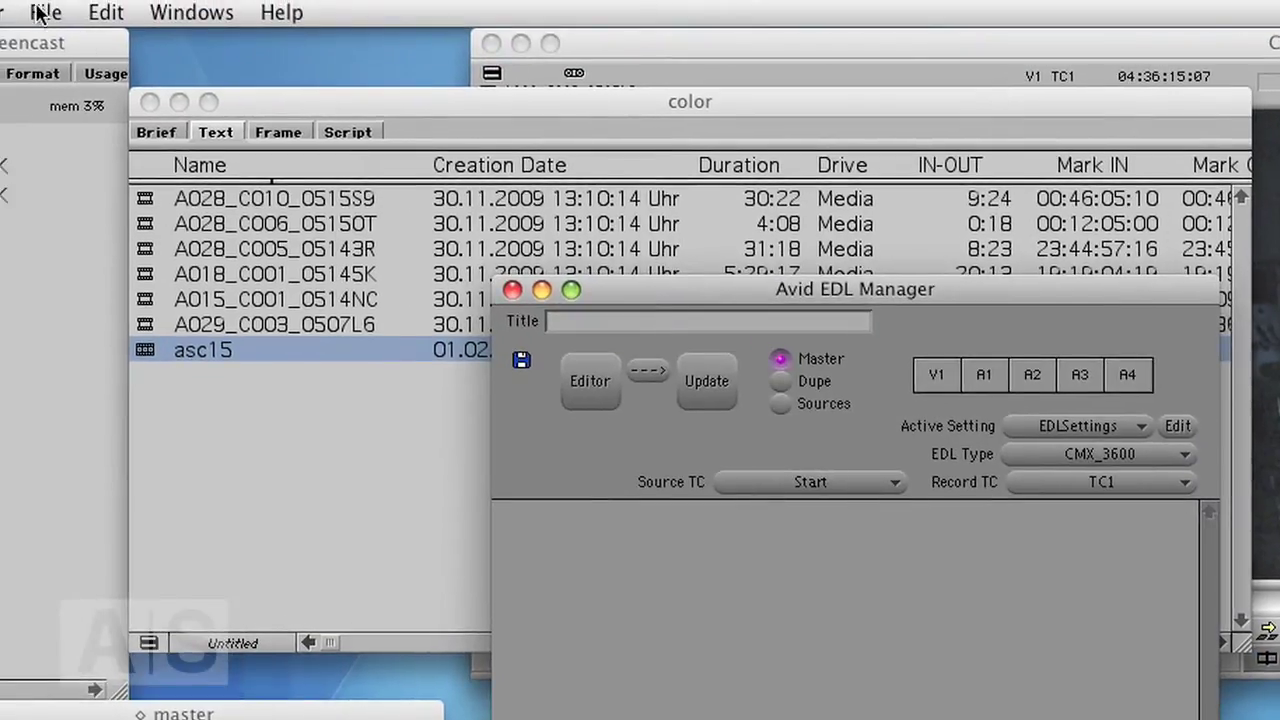
pyautogui.click(40, 12)
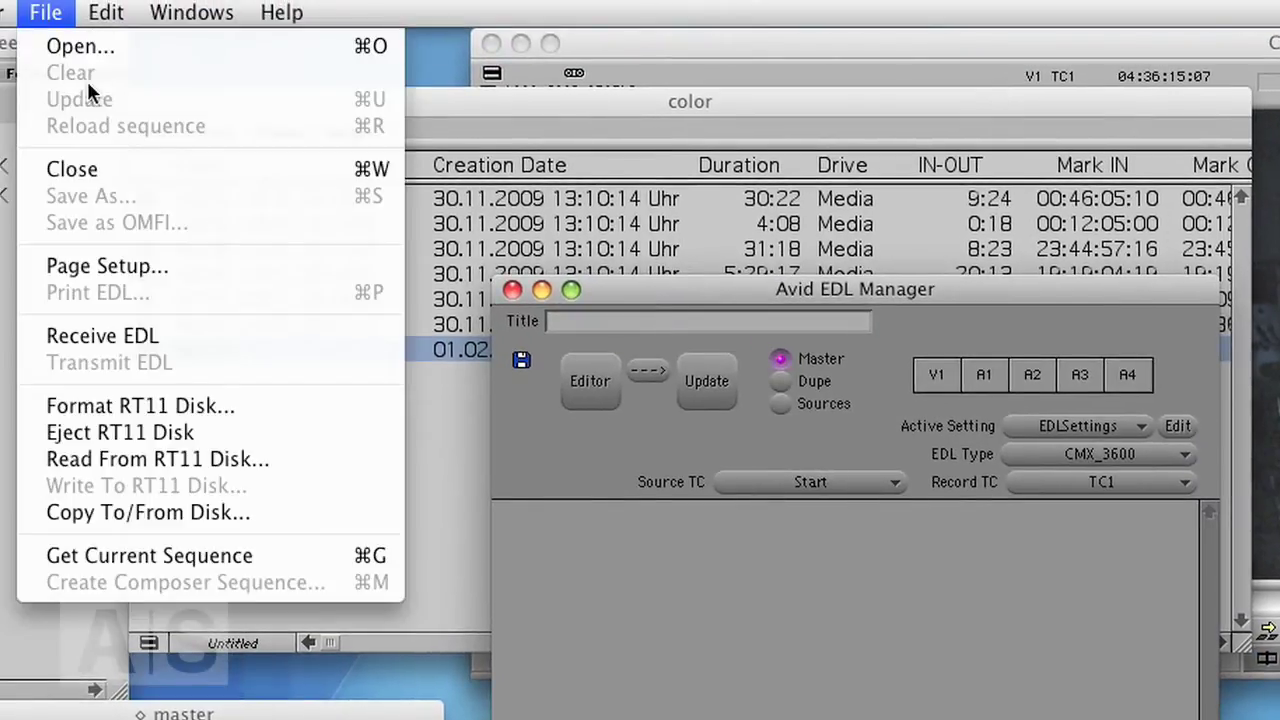
pyautogui.click(80, 46)
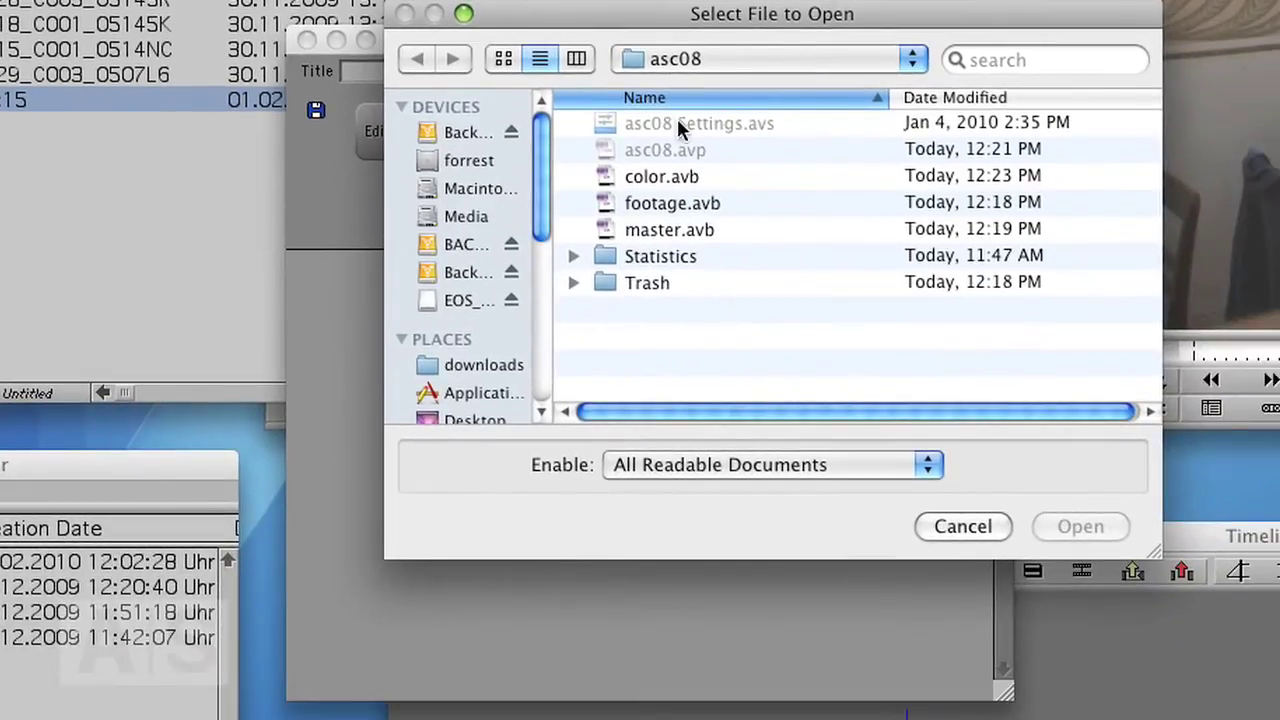
pyautogui.click(664, 177)
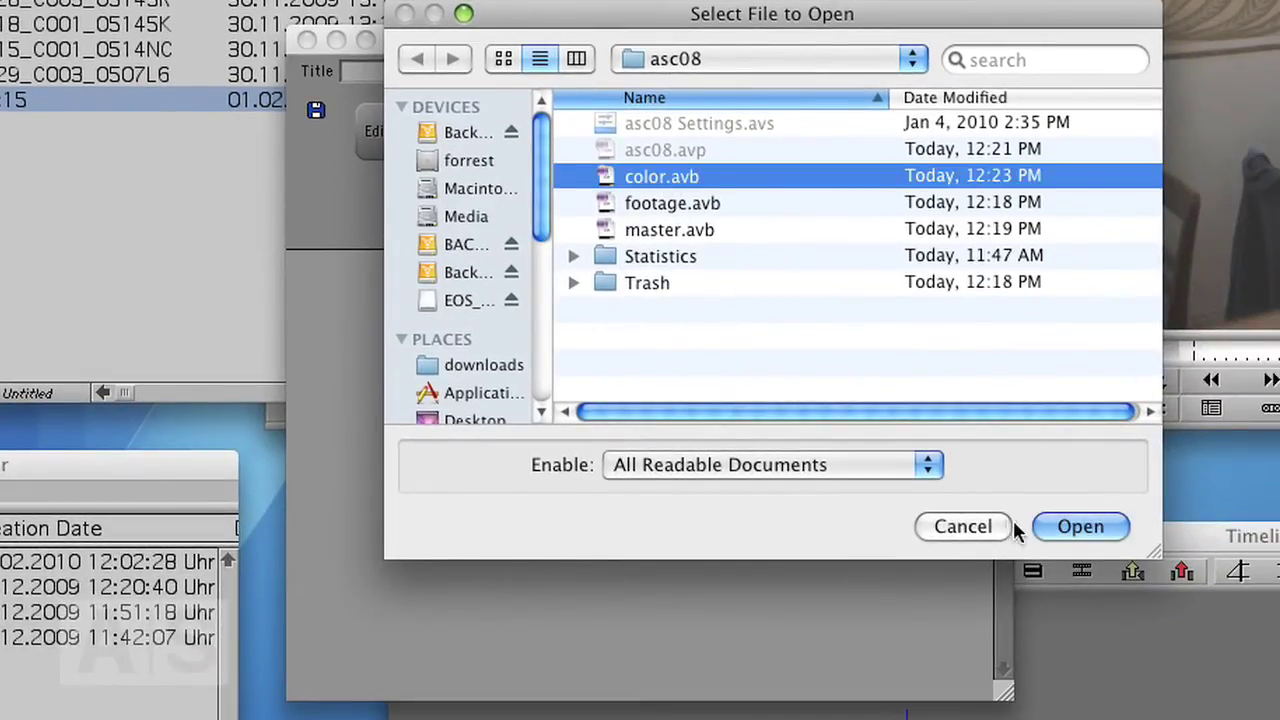
pyautogui.click(1079, 526)
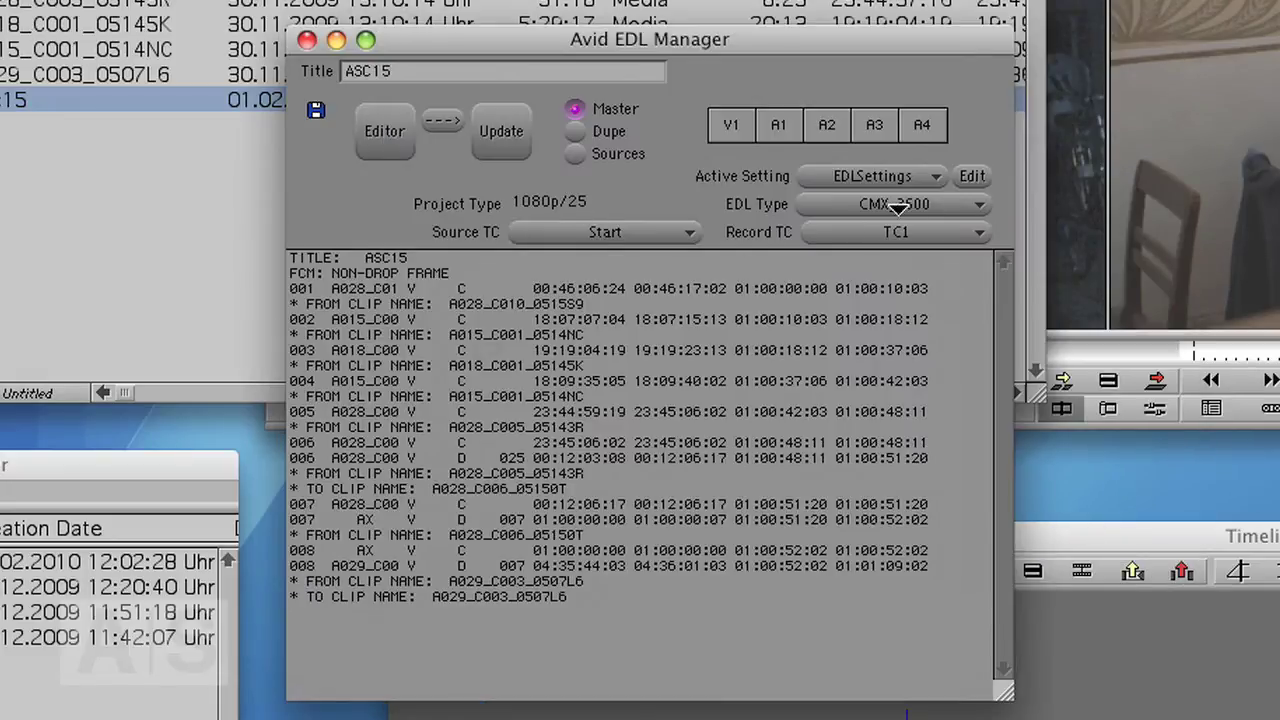
pyautogui.click(971, 176)
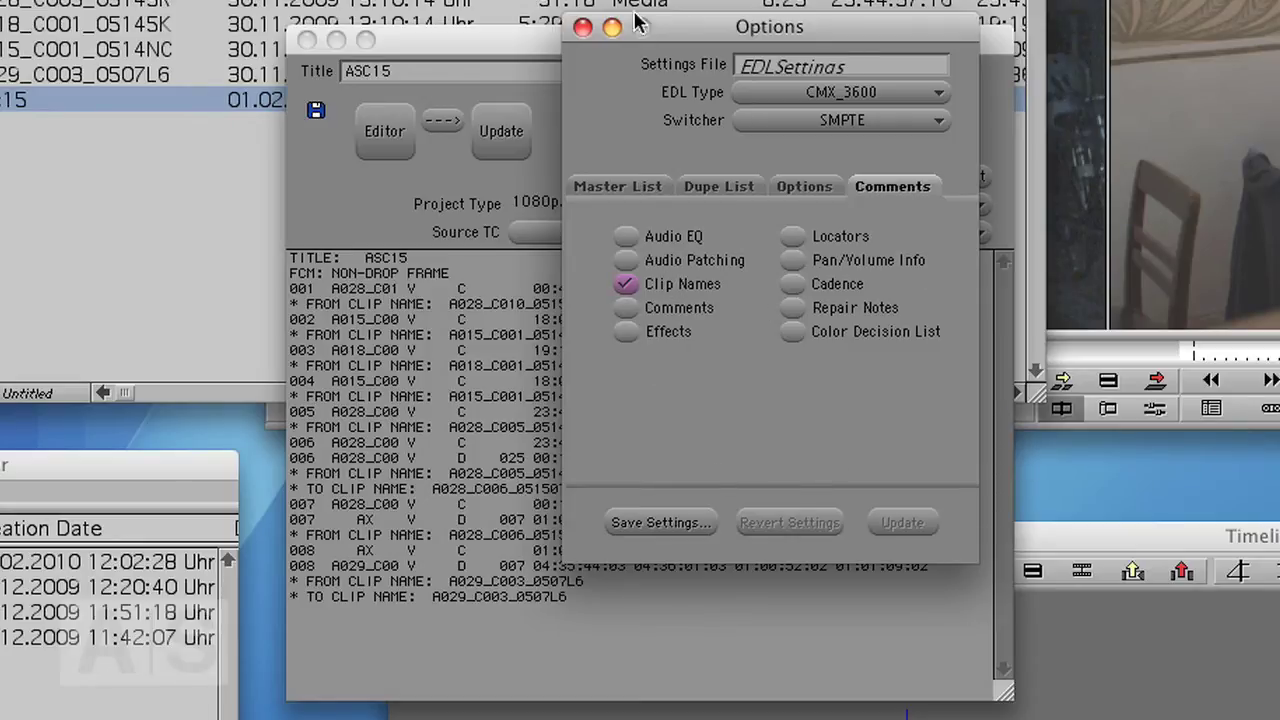
pyautogui.click(582, 28)
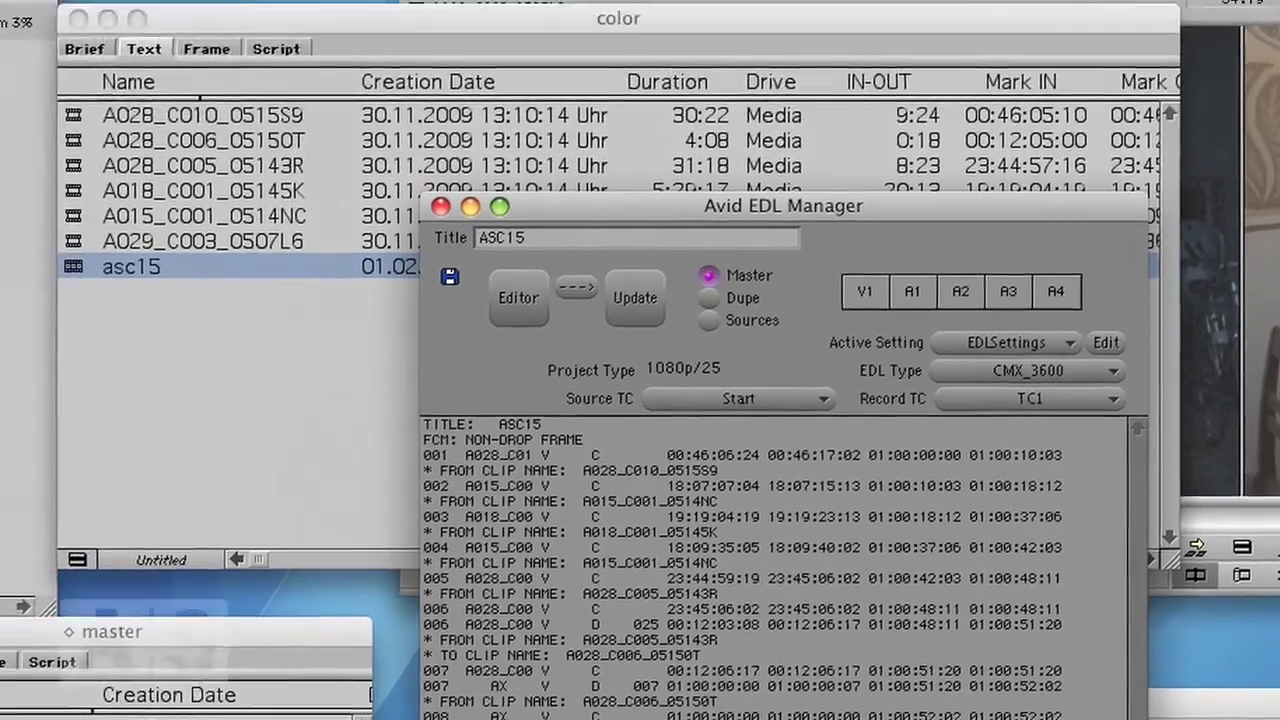
# Save the EDL as ASC15.EDL in the asc15 folder.
pyautogui.click(40, 12)
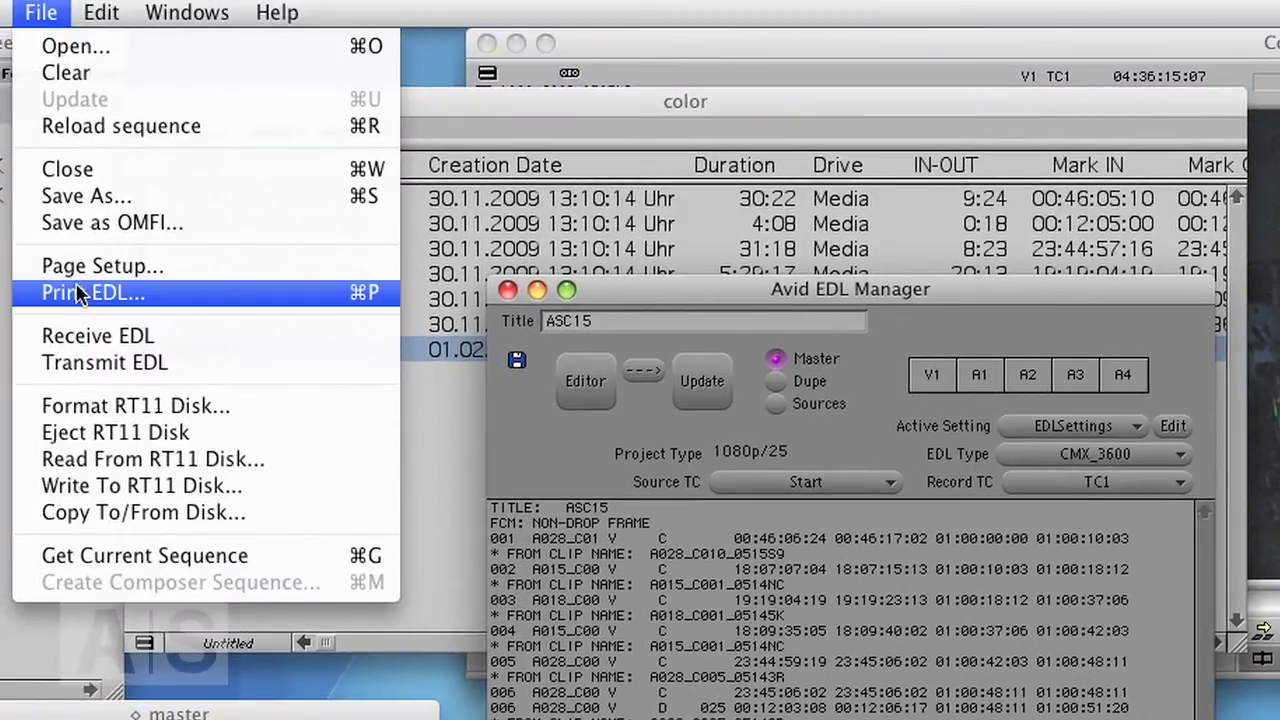
pyautogui.click(112, 196)
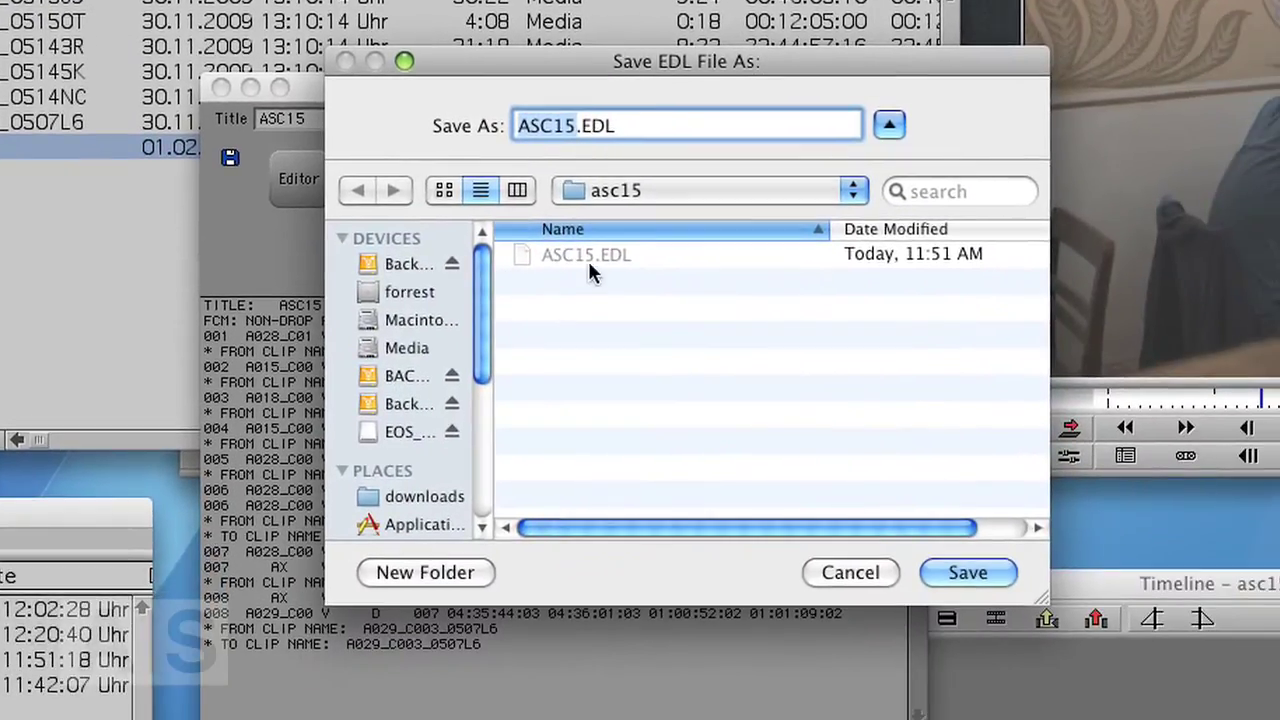
pyautogui.click(960, 573)
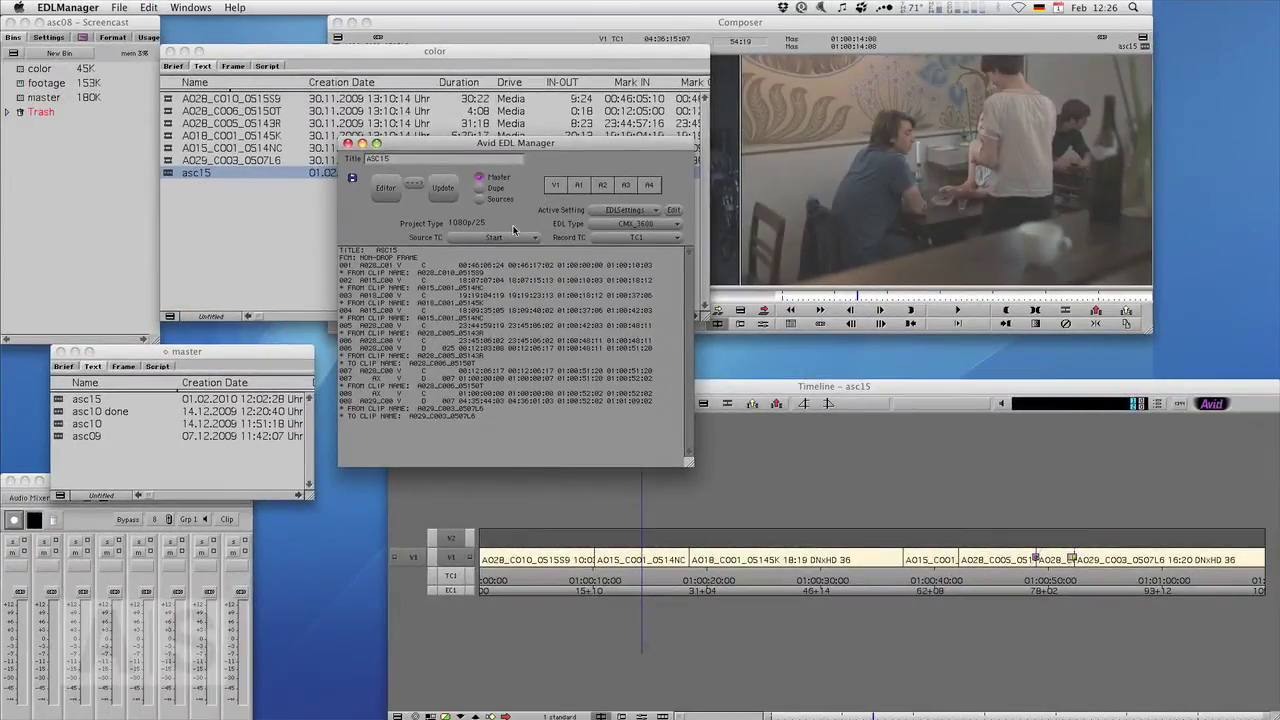
# Launch Apple Color through Quicksilver with 'sncolor'.
pyautogui.hotkey('ctrl', 'space')
pyautogui.write('sn')
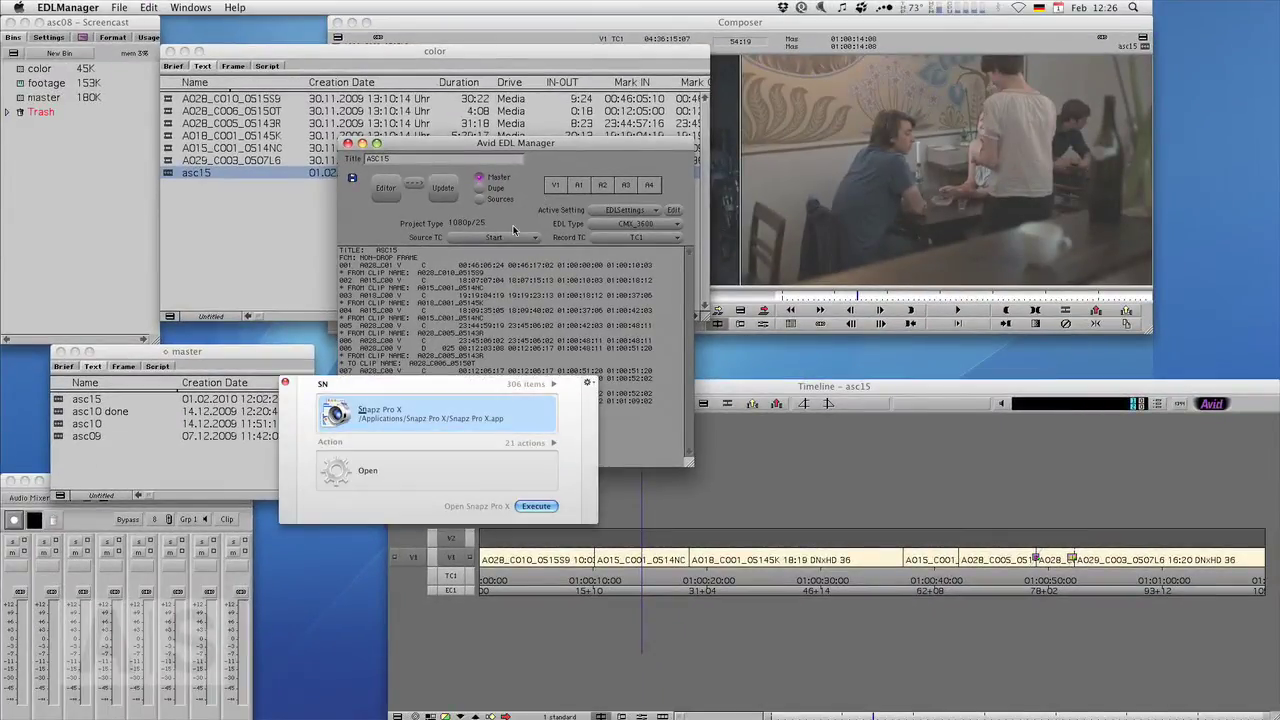
pyautogui.write('color')
pyautogui.press('Return')
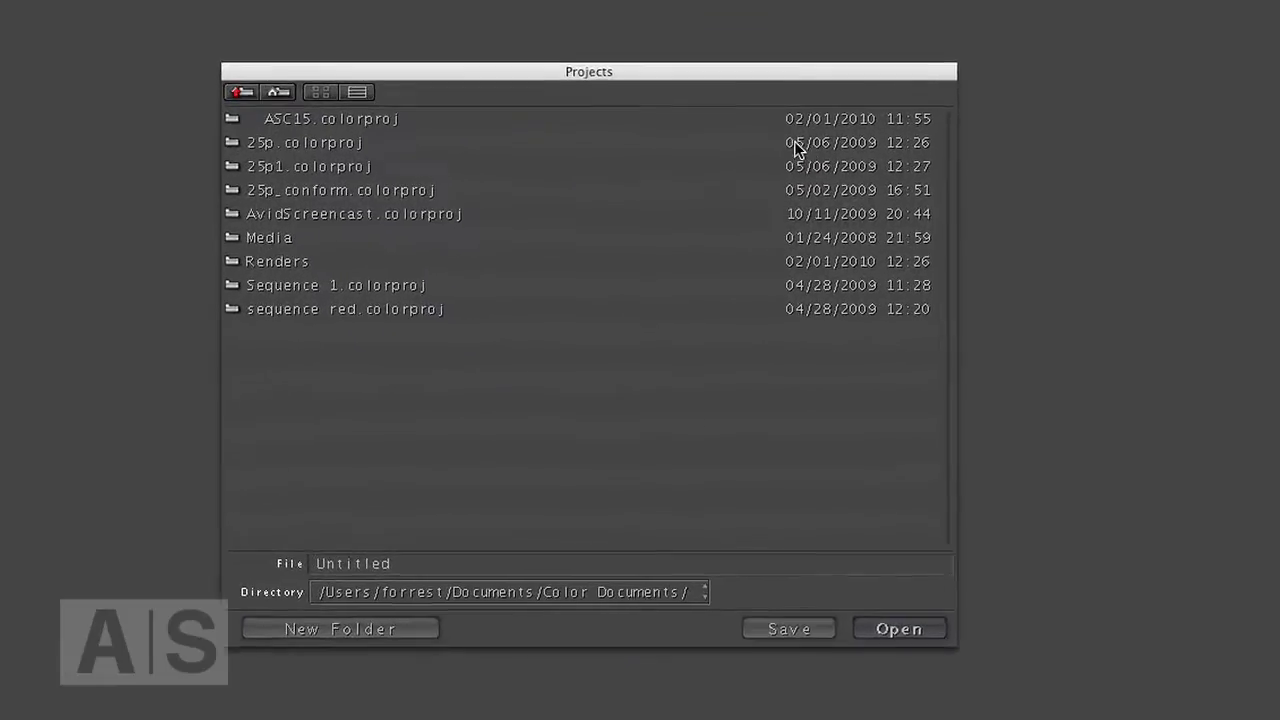
# Create a new Color project named asc15_2.
pyautogui.click(394, 564)
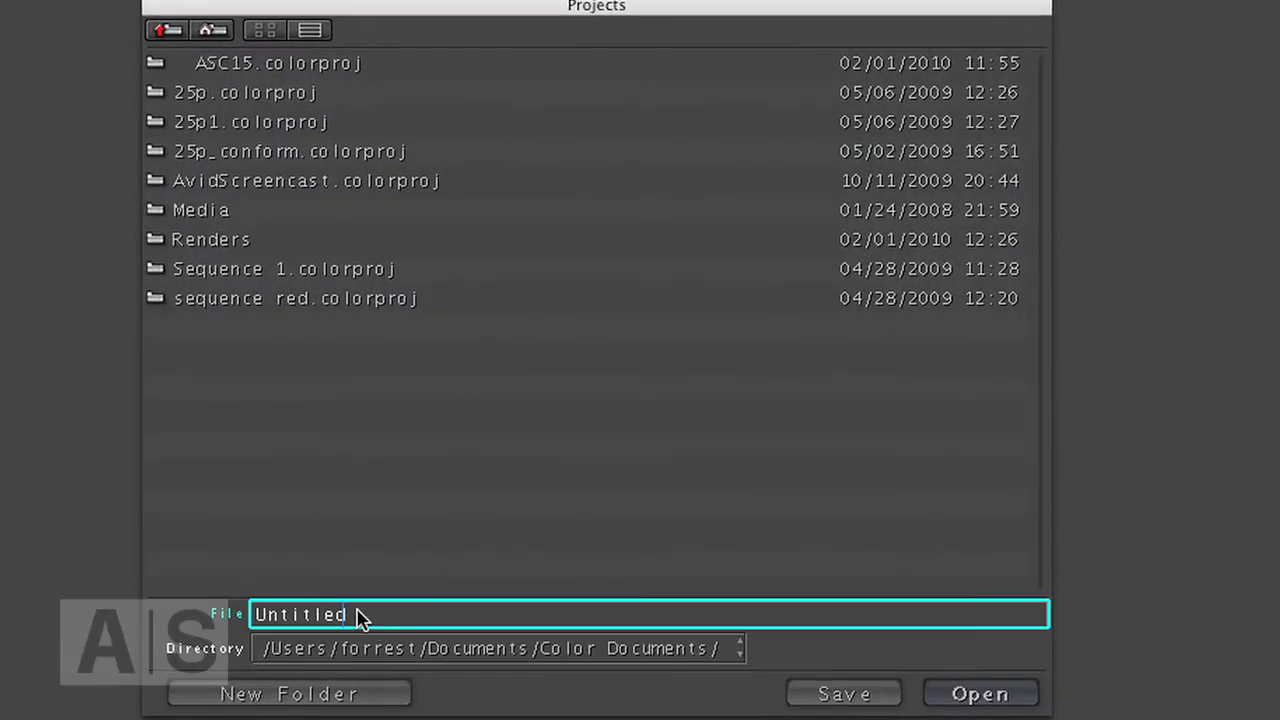
pyautogui.write('asc15_2')
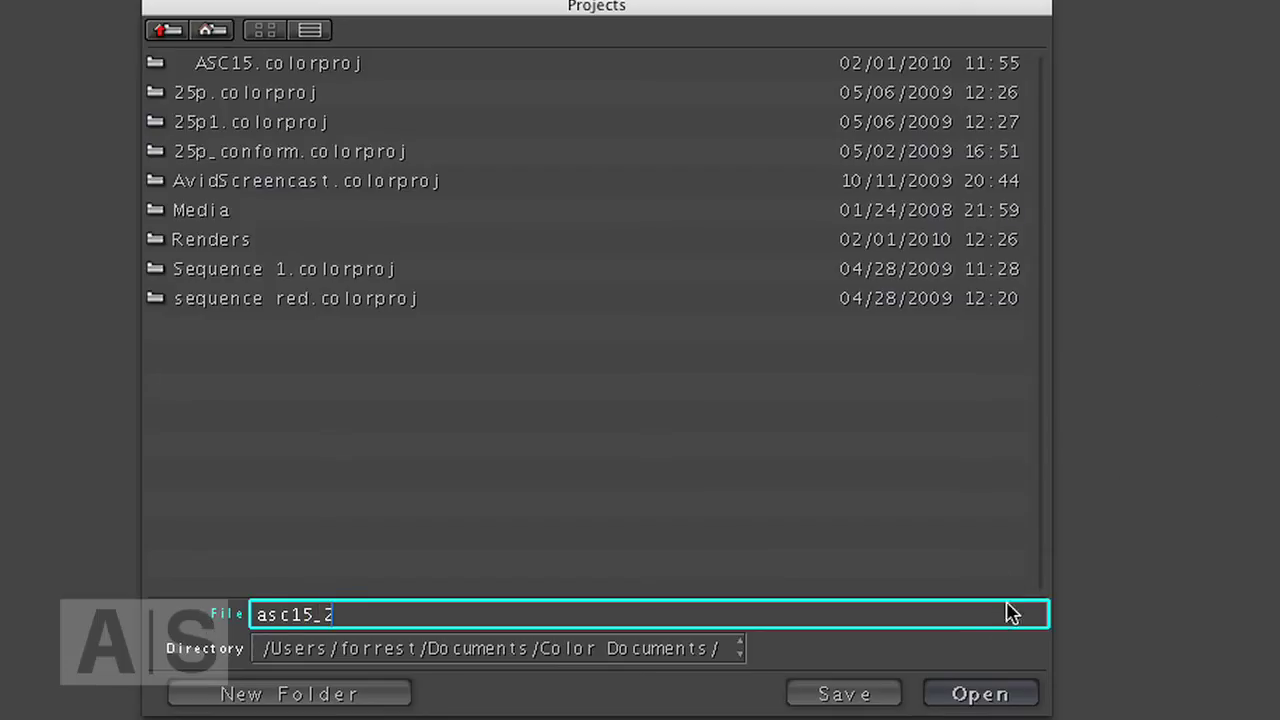
pyautogui.click(835, 697)
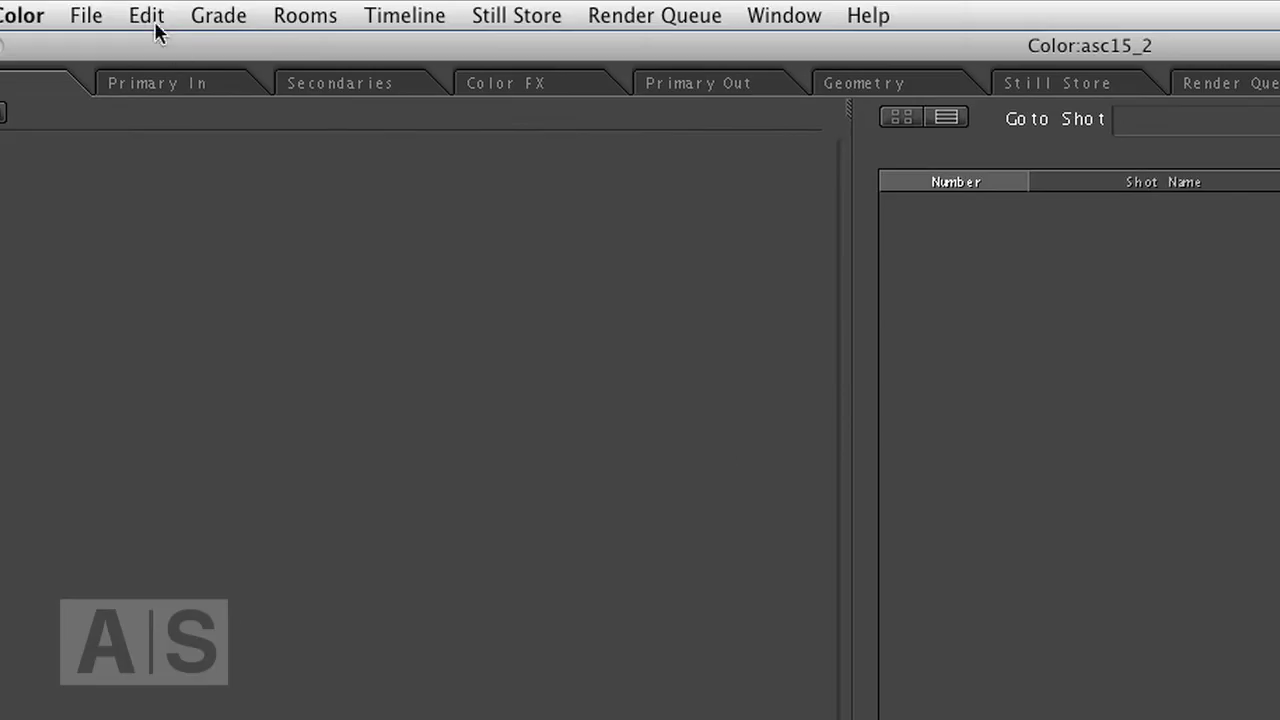
# Import an EDL, choosing ASC15.EDL from the R3D_test/asc15 folder.
pyautogui.click(96, 22)
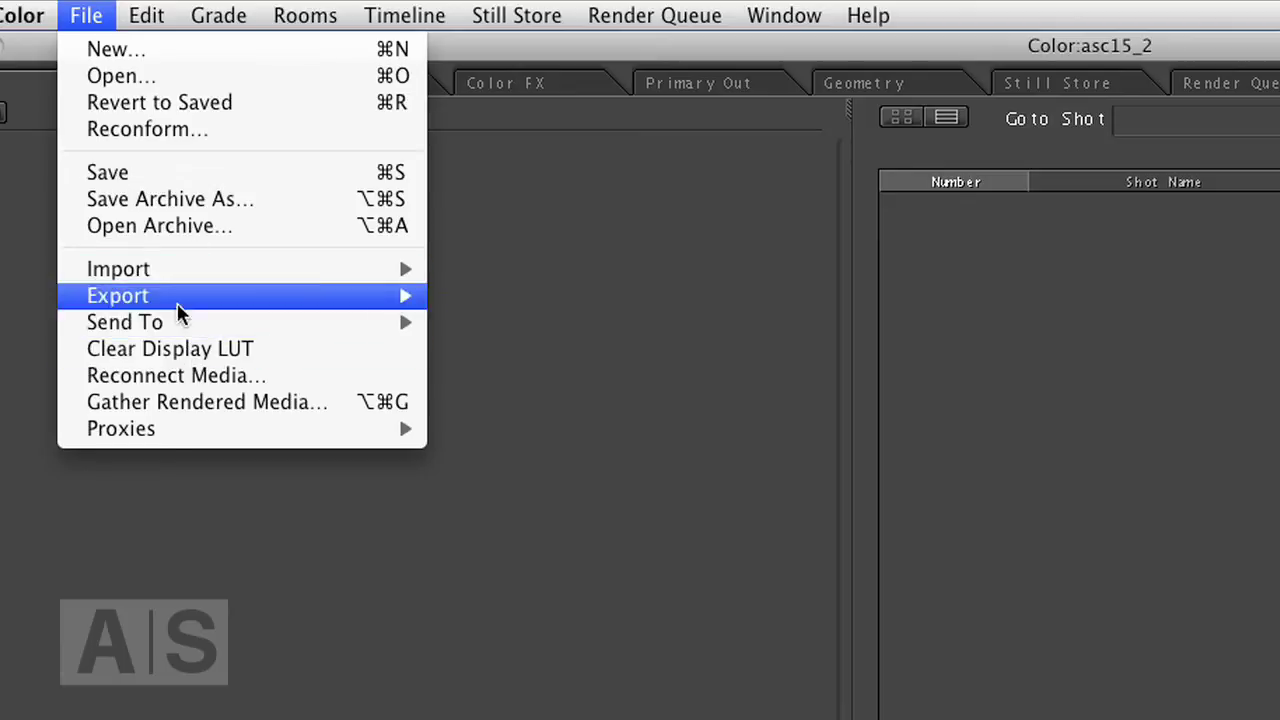
pyautogui.moveTo(206, 275)
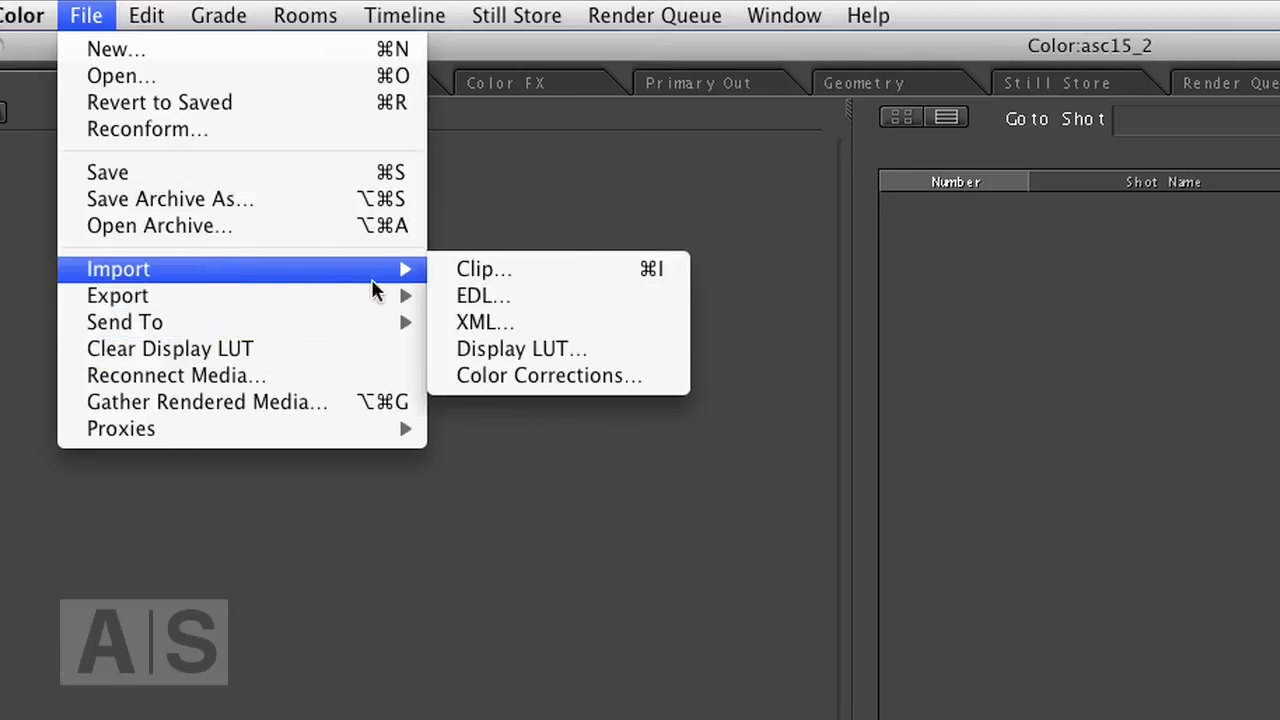
pyautogui.click(537, 300)
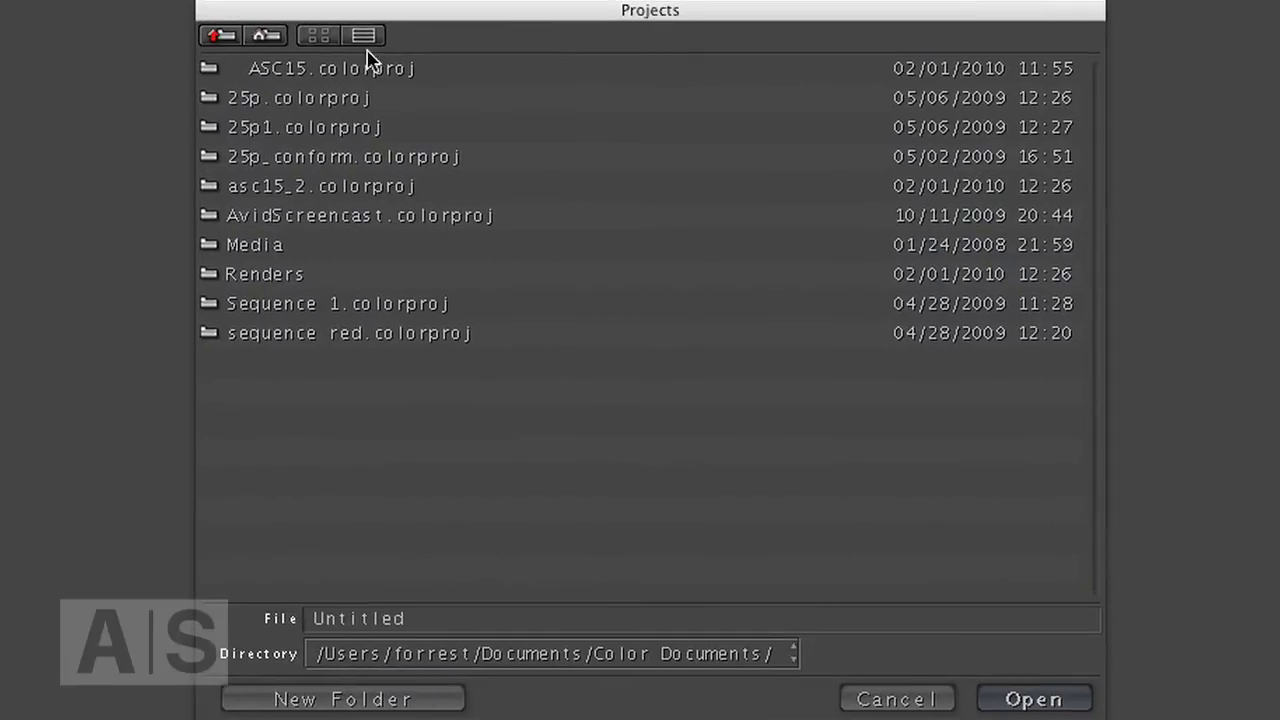
pyautogui.click(217, 40)
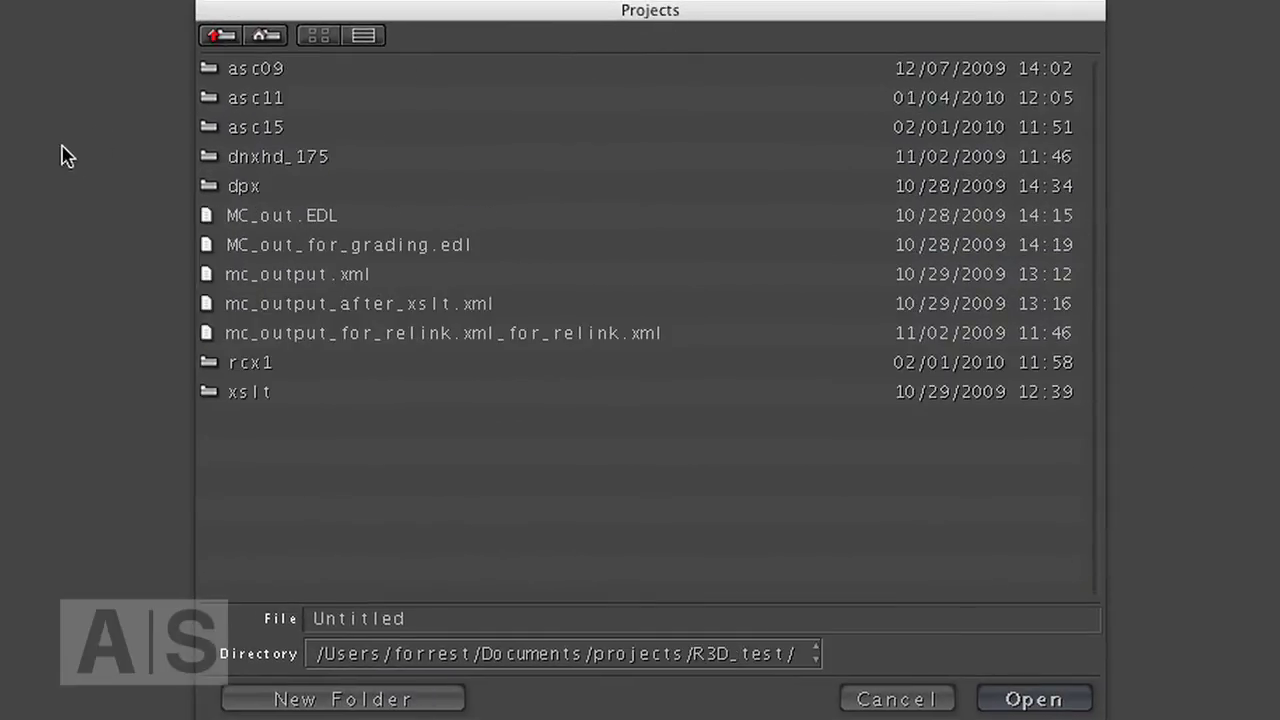
pyautogui.doubleClick(240, 135)
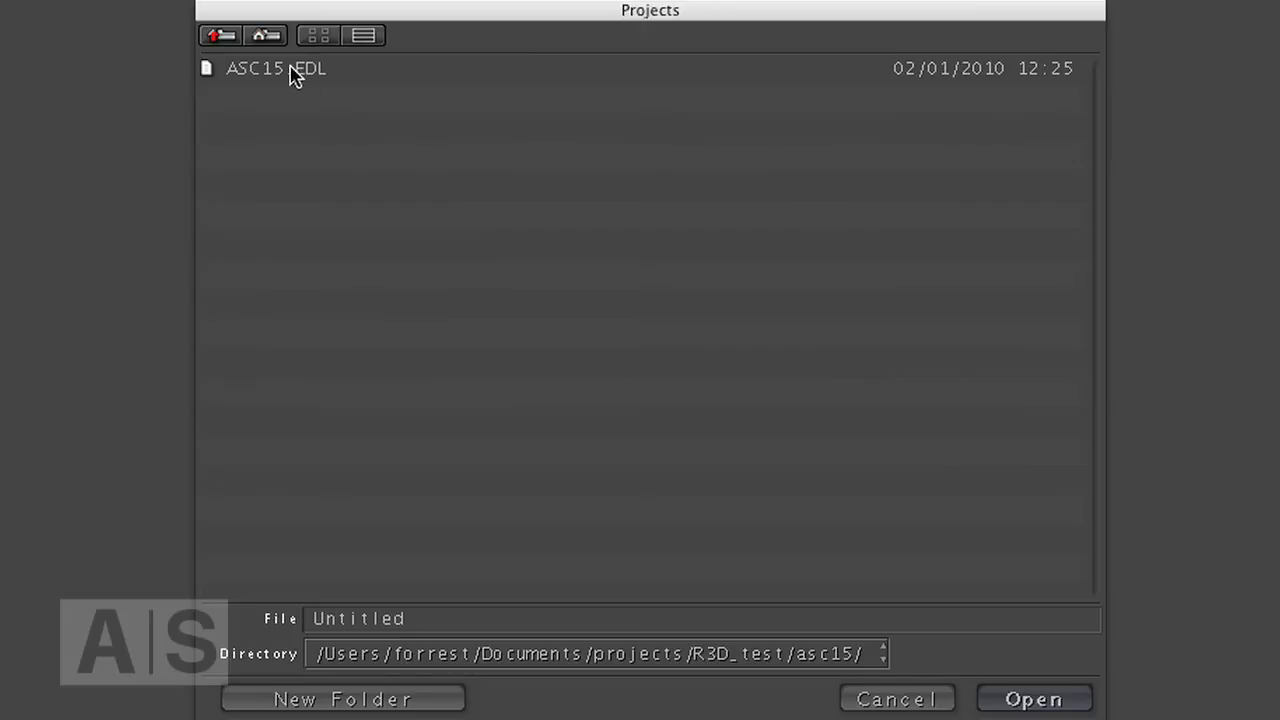
pyautogui.click(293, 78)
pyautogui.click(1030, 699)
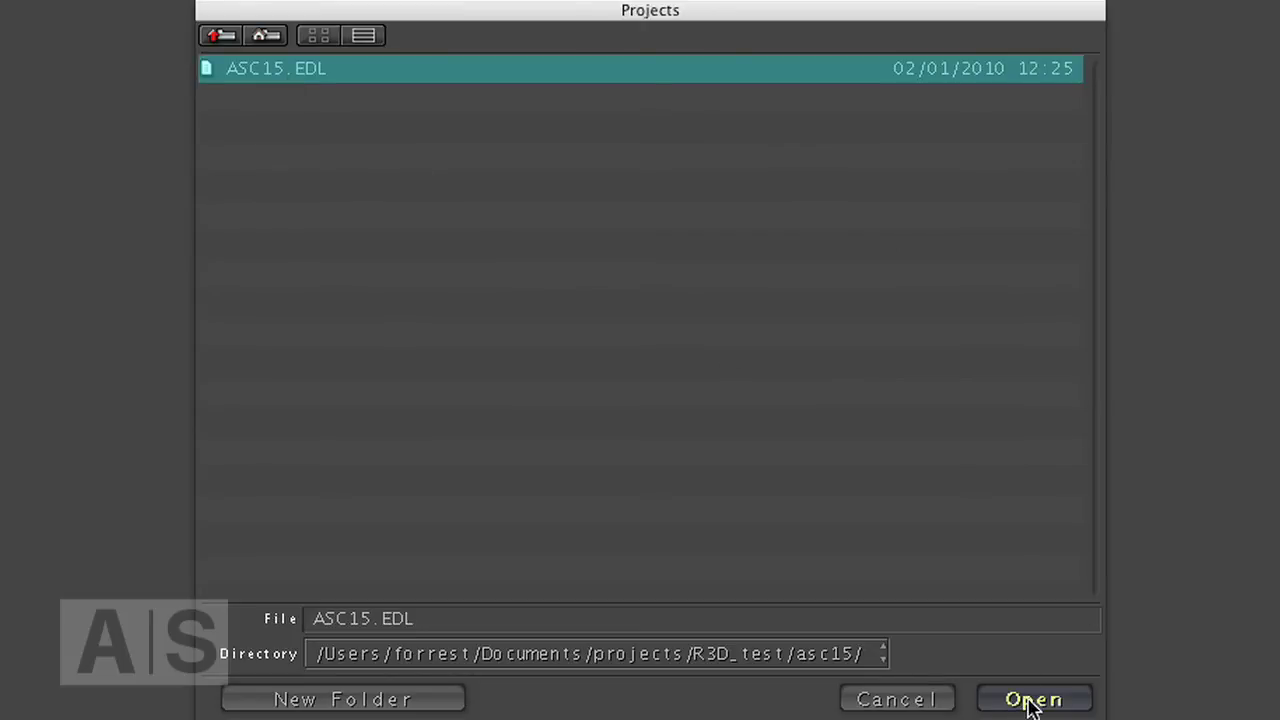
pyautogui.moveTo(894, 331); pyautogui.dragTo(663, 95)
# Keep CMX 3600, set project, EDL and source frame rates to 25, and resolution to 2048 x 1024 RED 2K.
pyautogui.click(193, 202)
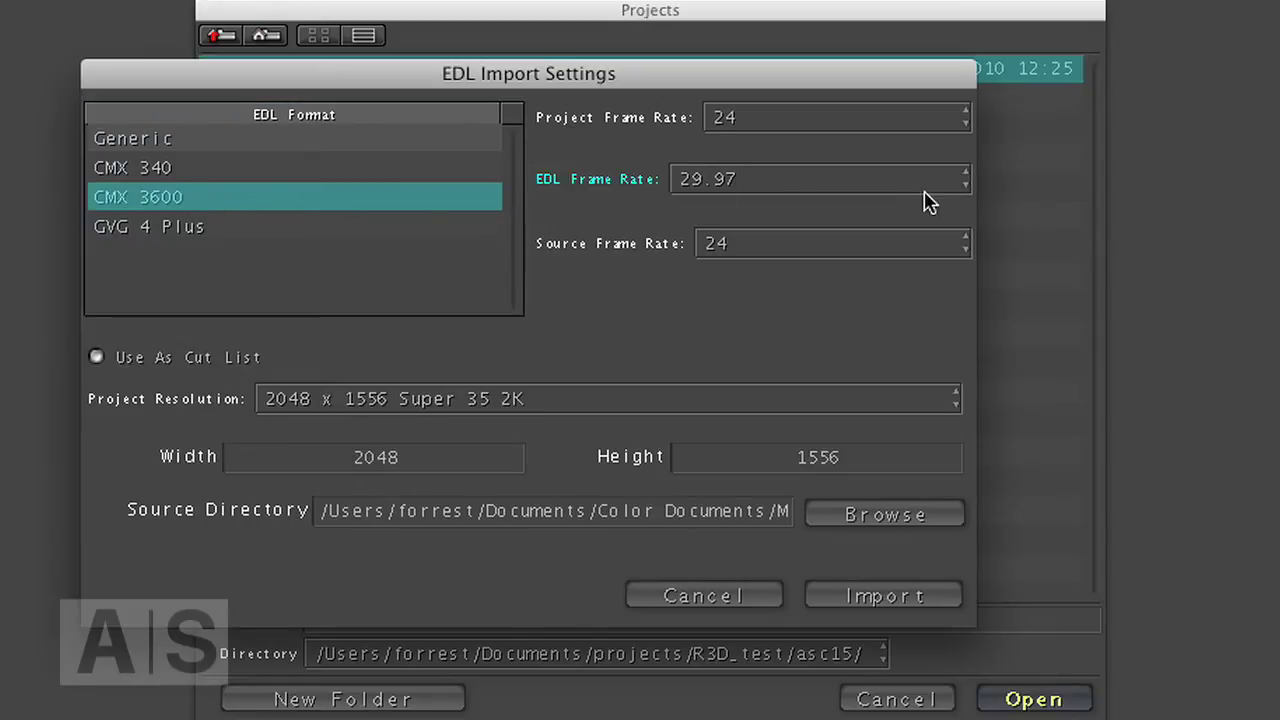
pyautogui.click(840, 123)
pyautogui.click(952, 127)
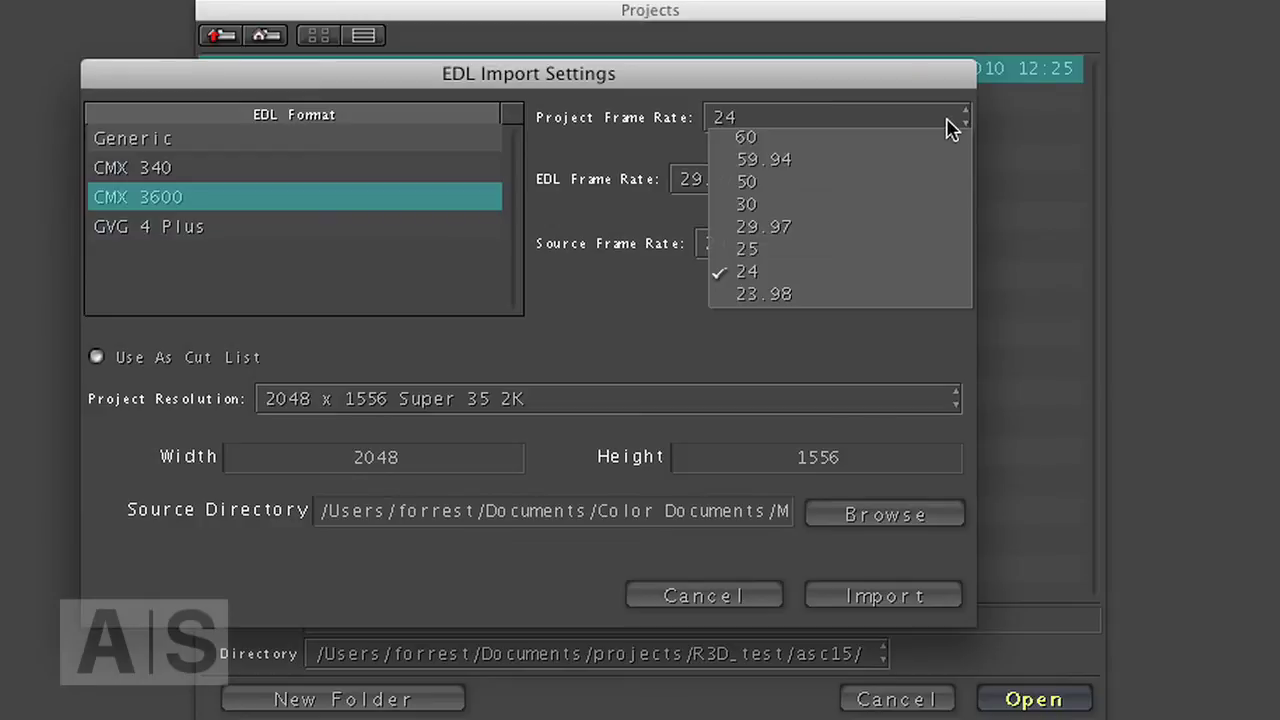
pyautogui.click(797, 245)
pyautogui.click(800, 195)
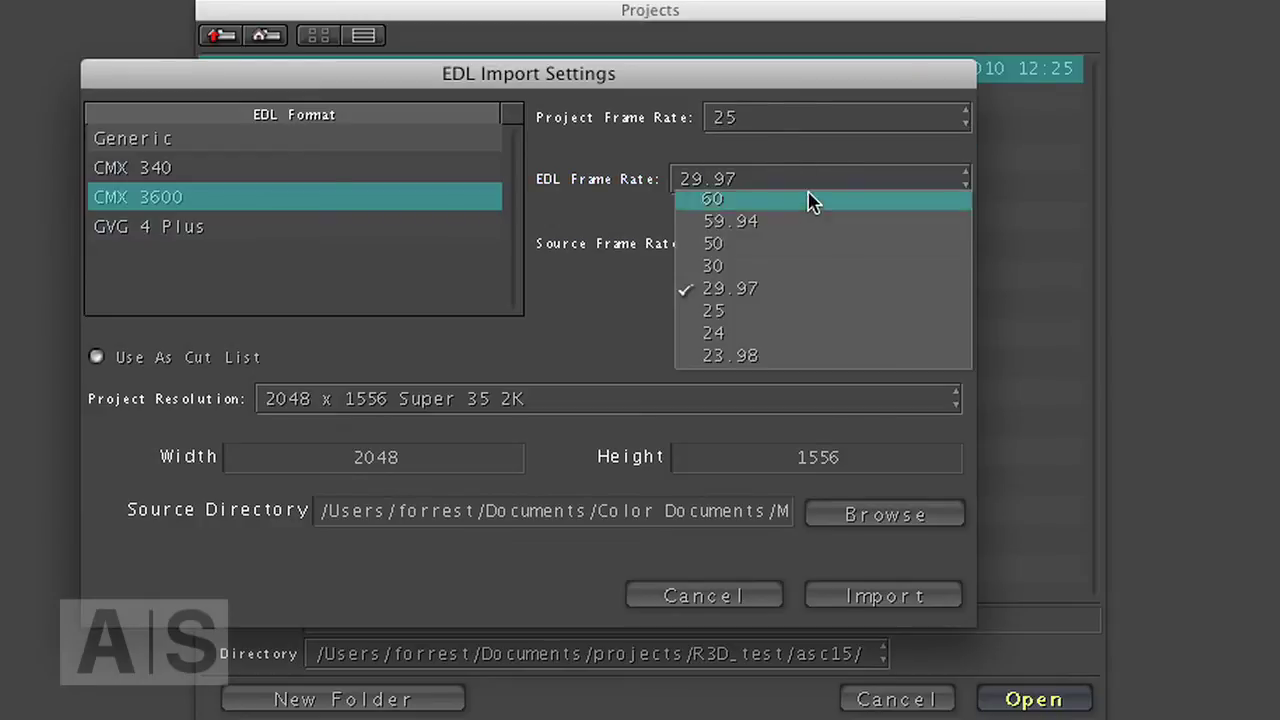
pyautogui.click(765, 311)
pyautogui.click(838, 252)
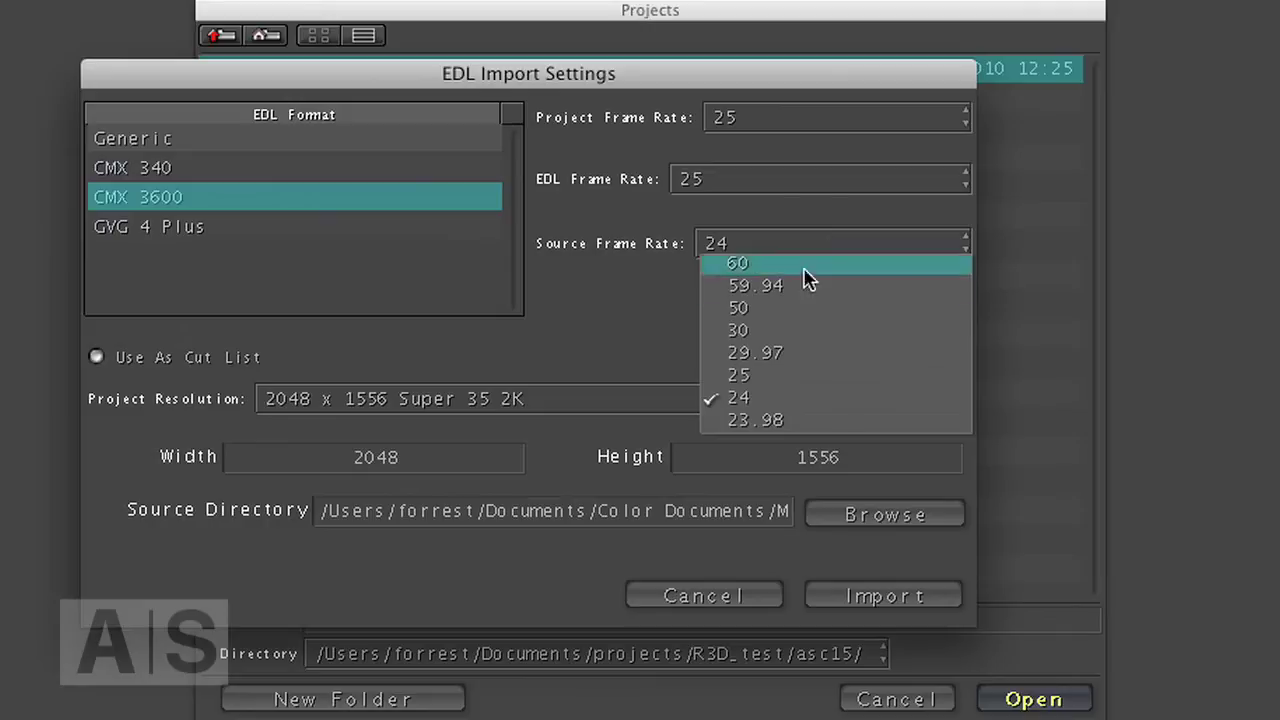
pyautogui.click(760, 372)
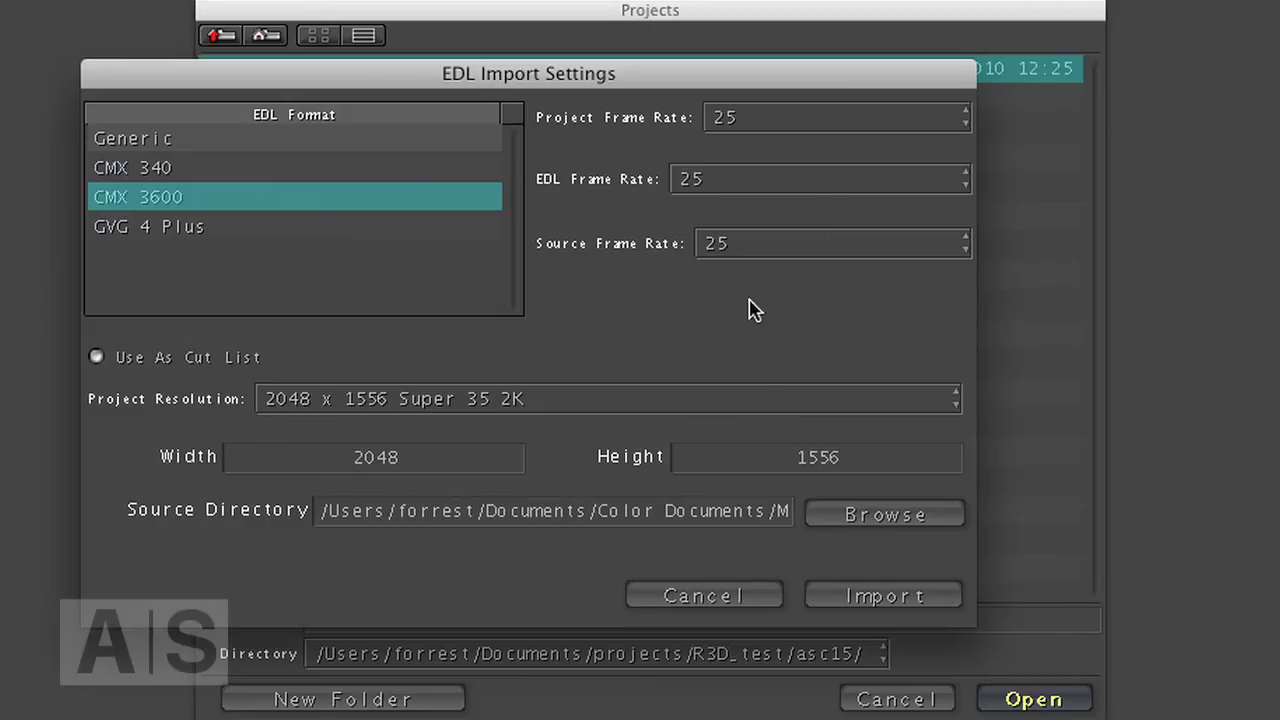
pyautogui.click(716, 402)
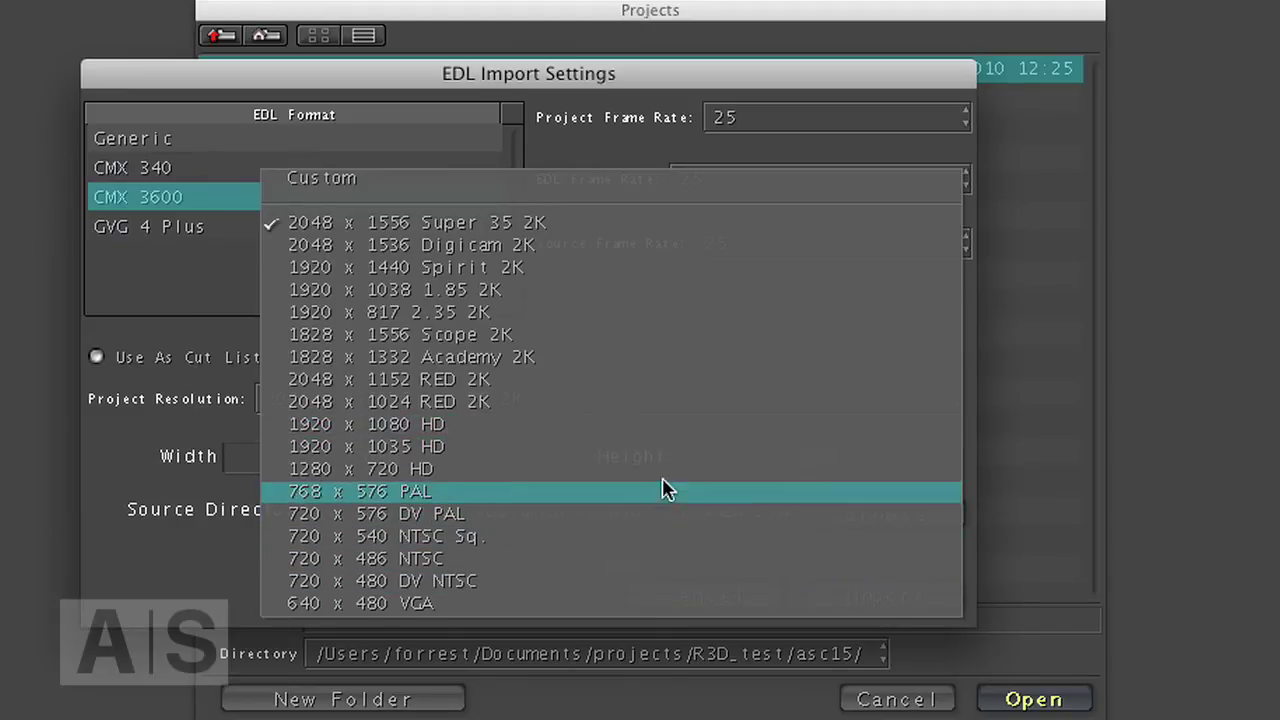
pyautogui.click(674, 411)
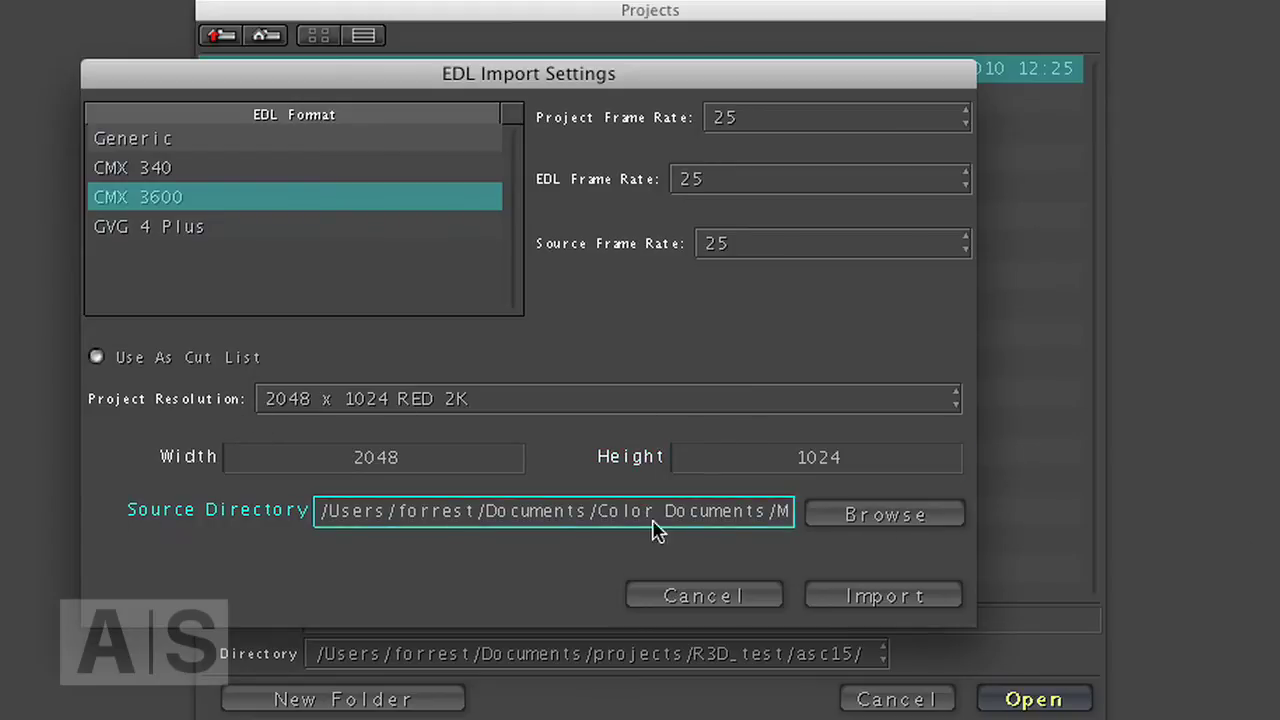
# Set the source media directory to R3D-Files-Weiss and import the EDL.
pyautogui.click(893, 520)
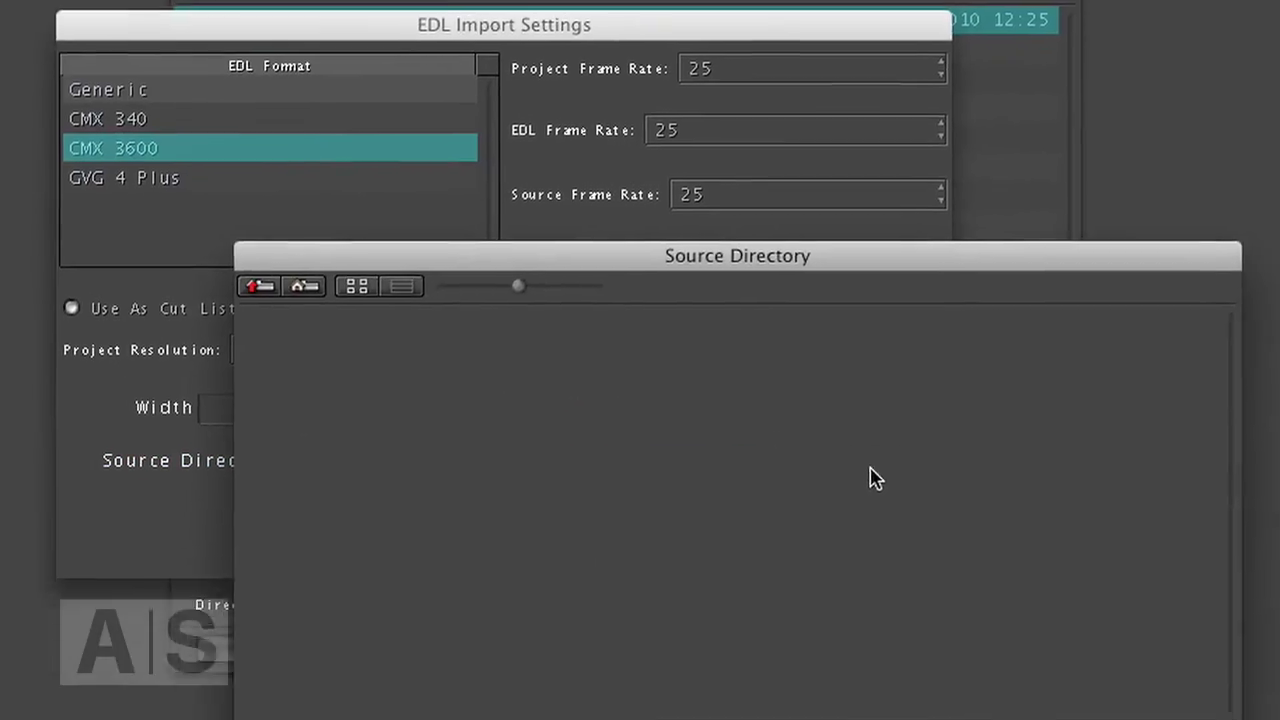
pyautogui.click(163, 101)
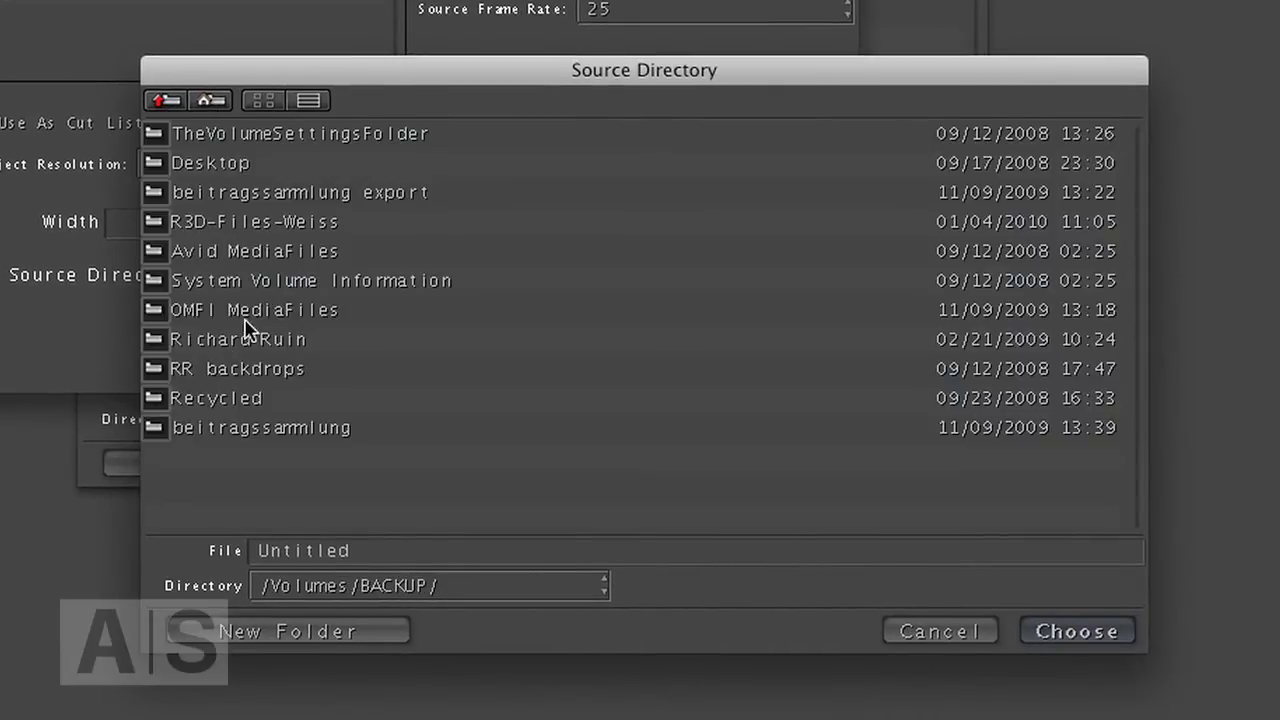
pyautogui.click(279, 225)
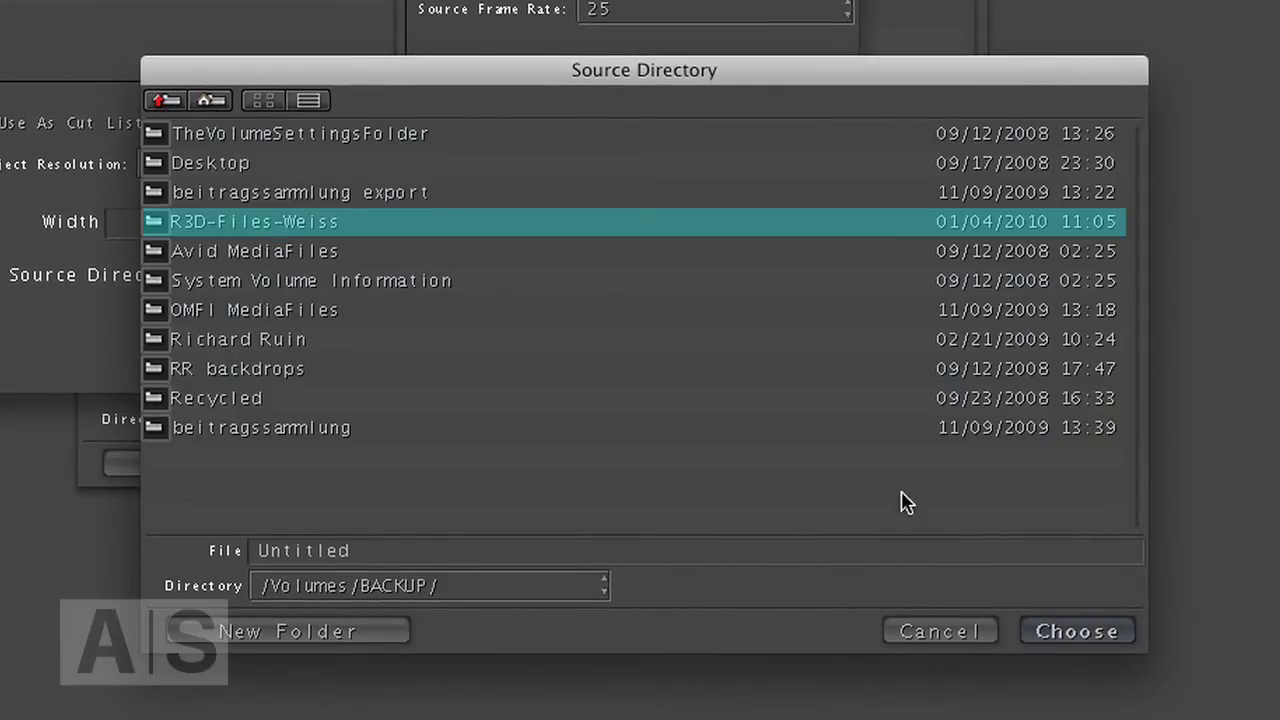
pyautogui.doubleClick(315, 230)
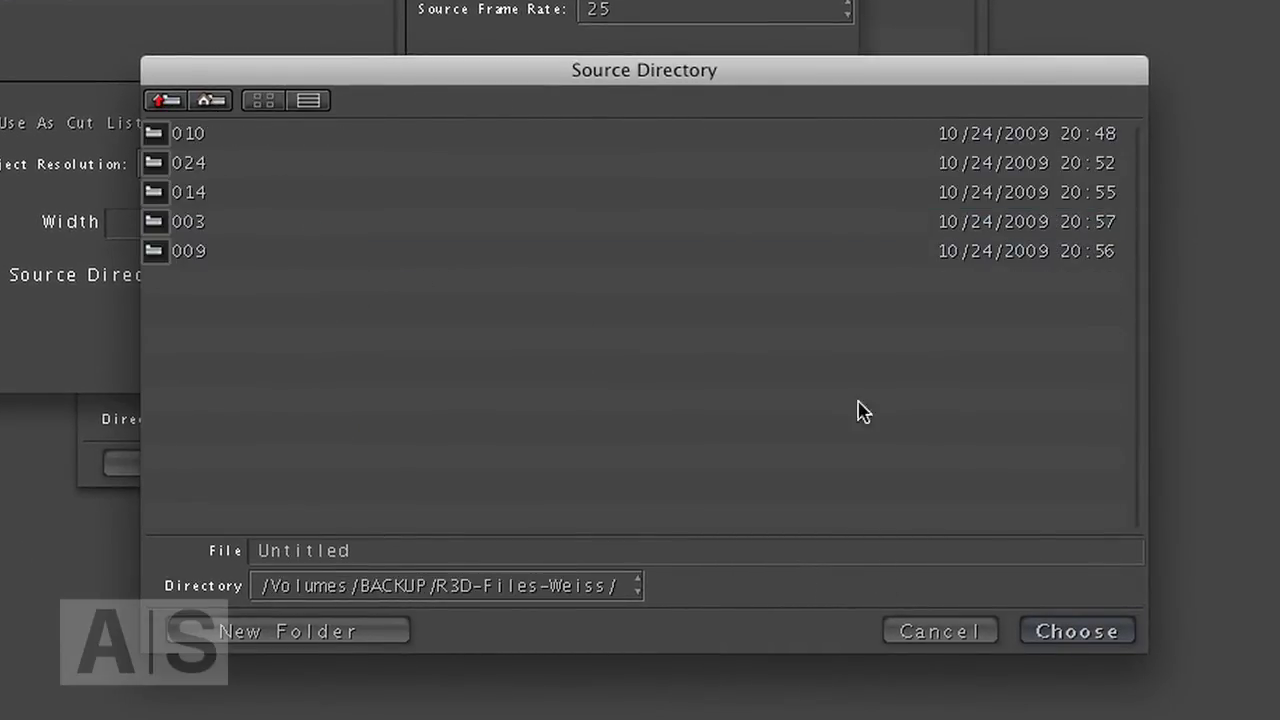
pyautogui.click(1075, 632)
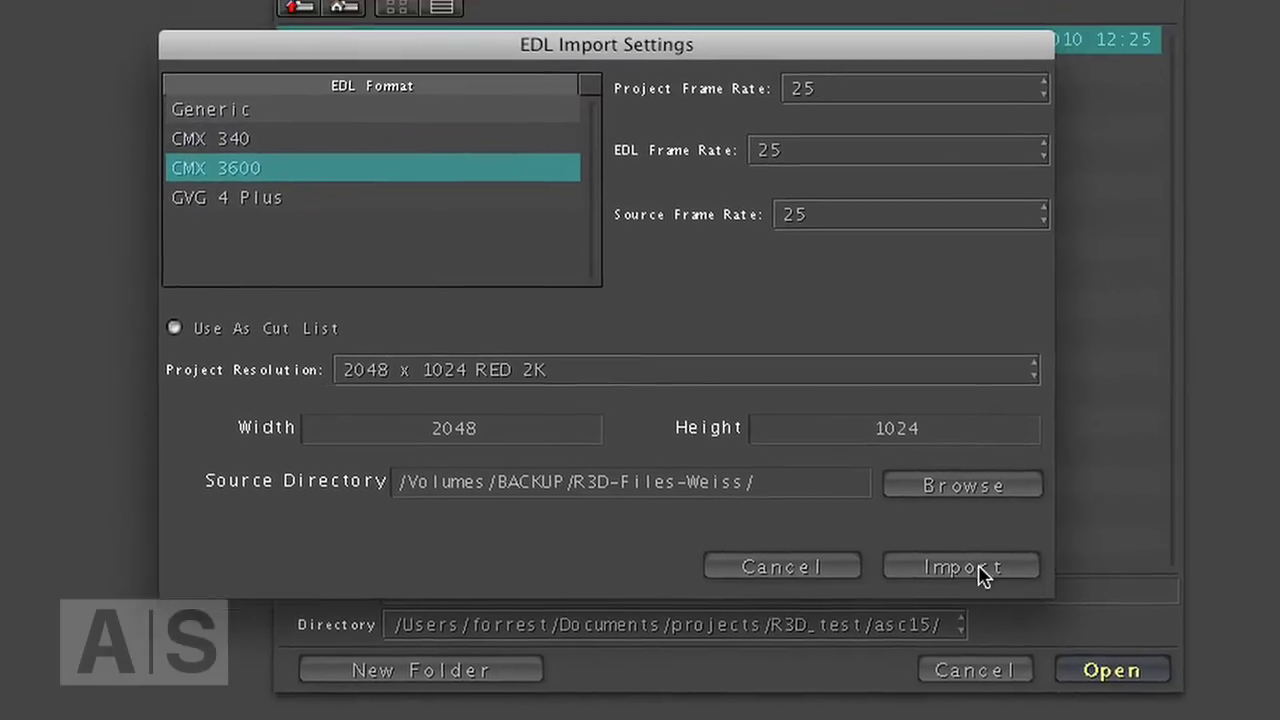
pyautogui.click(772, 366)
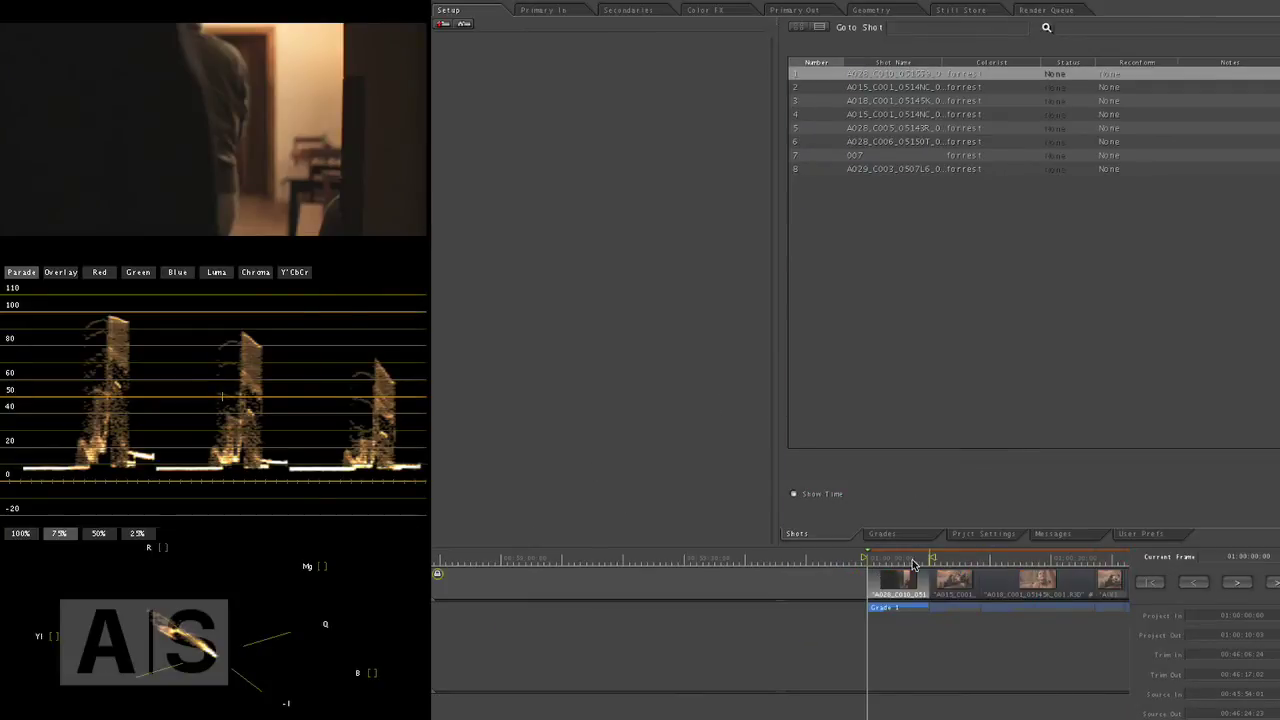
# Scrub through the imported shots, including shot 3 and the last clip, then return to Chromium.
pyautogui.moveTo(885, 565); pyautogui.dragTo(1106, 577)
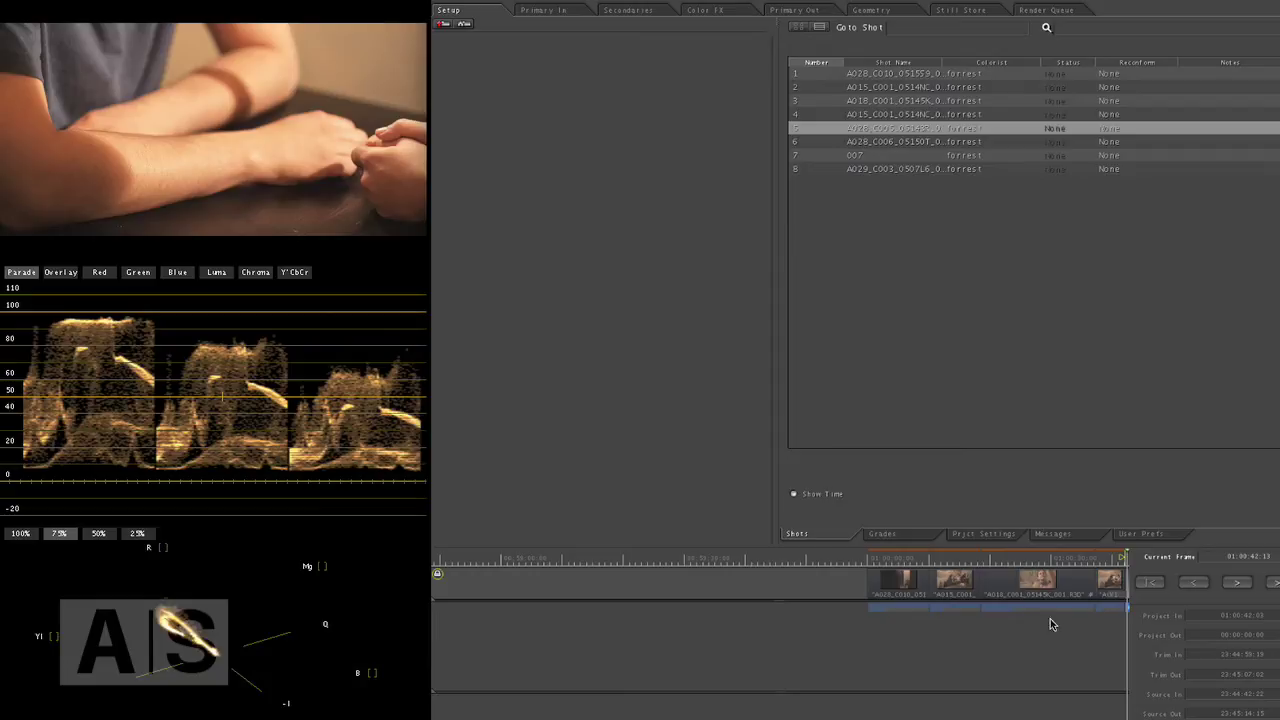
pyautogui.click(1012, 596)
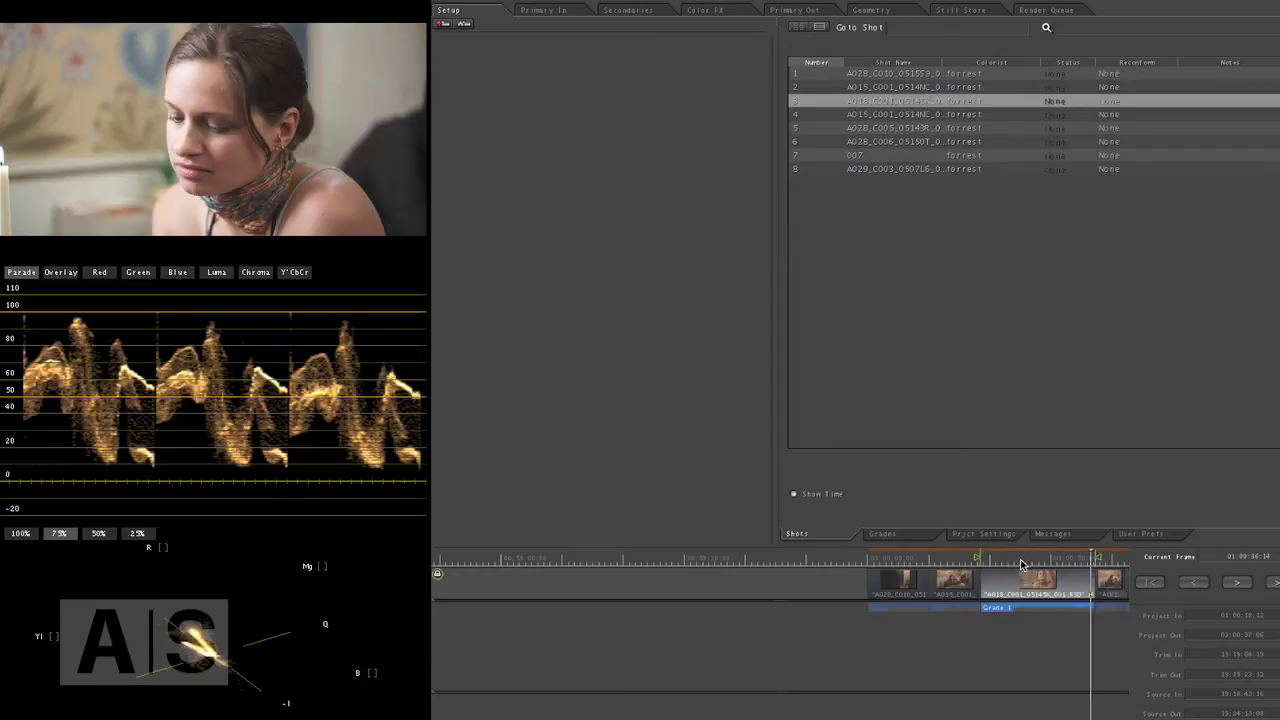
pyautogui.moveTo(676, 565); pyautogui.dragTo(768, 579)
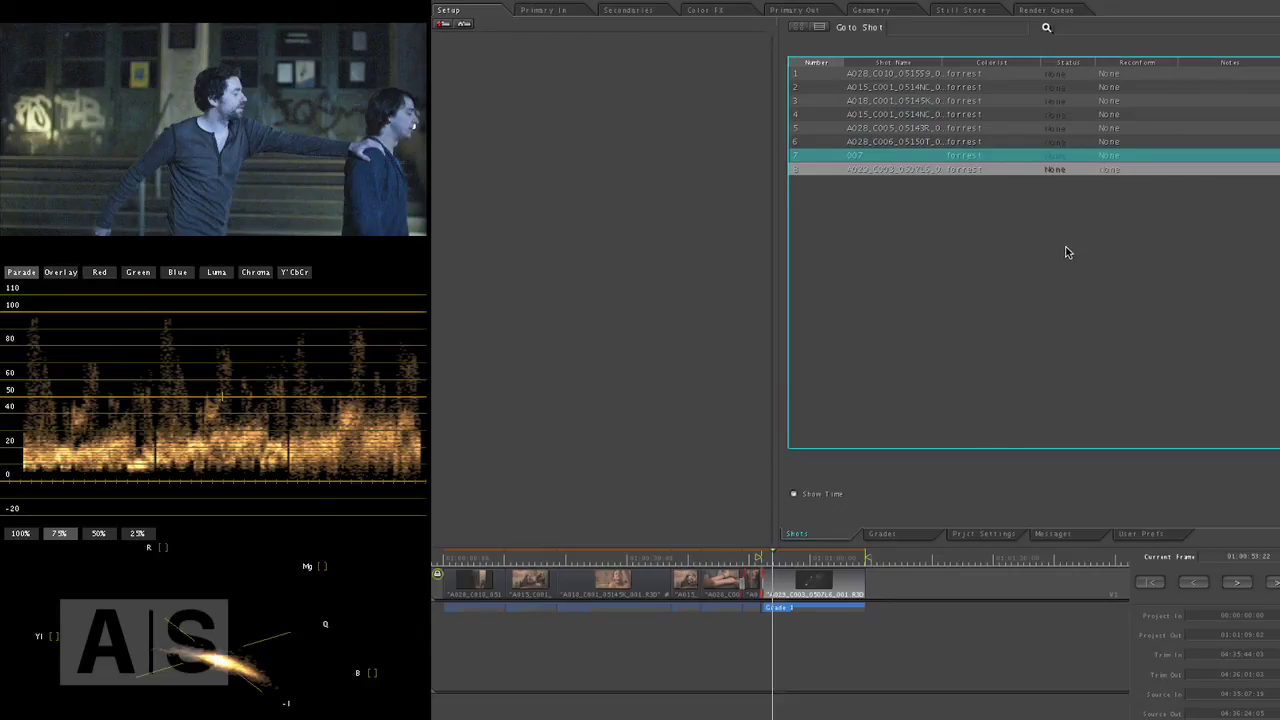
pyautogui.press('super+Tab')
pyautogui.press('Escape')
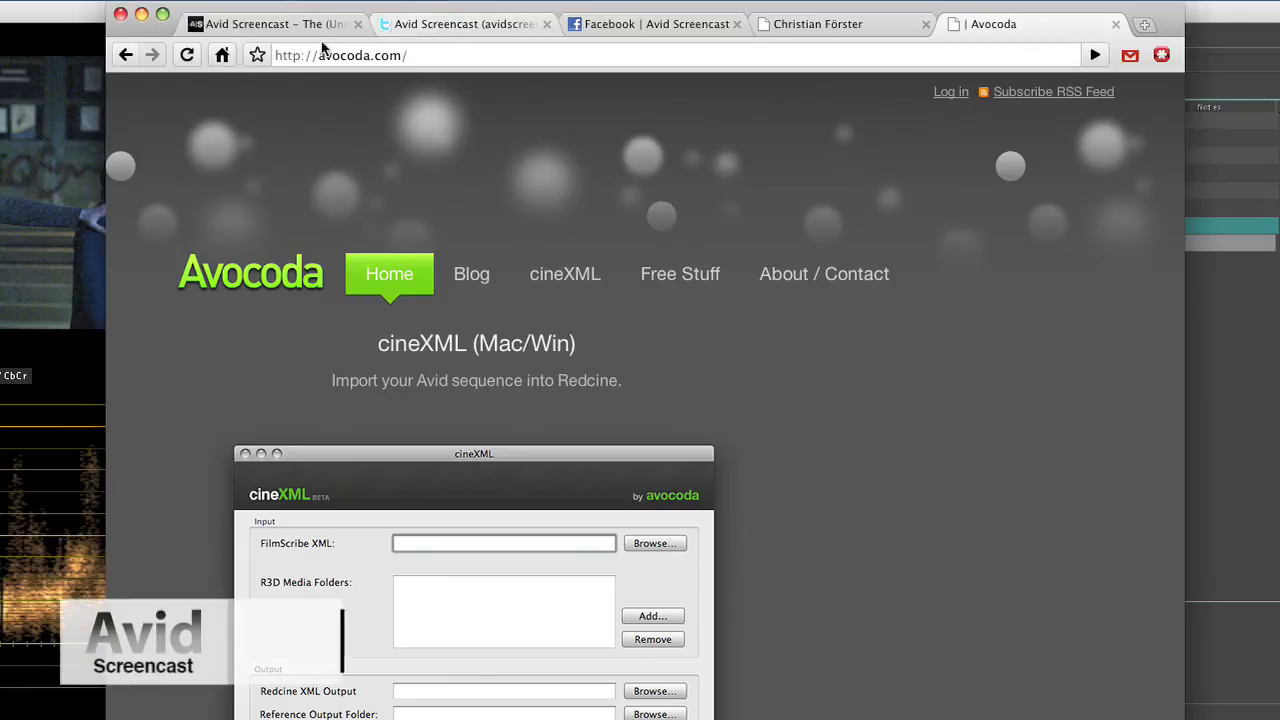
# Switch to the avidscreencast.com tab and scroll past the #14: Spice Up Titles with Video post.
pyautogui.click(300, 24)
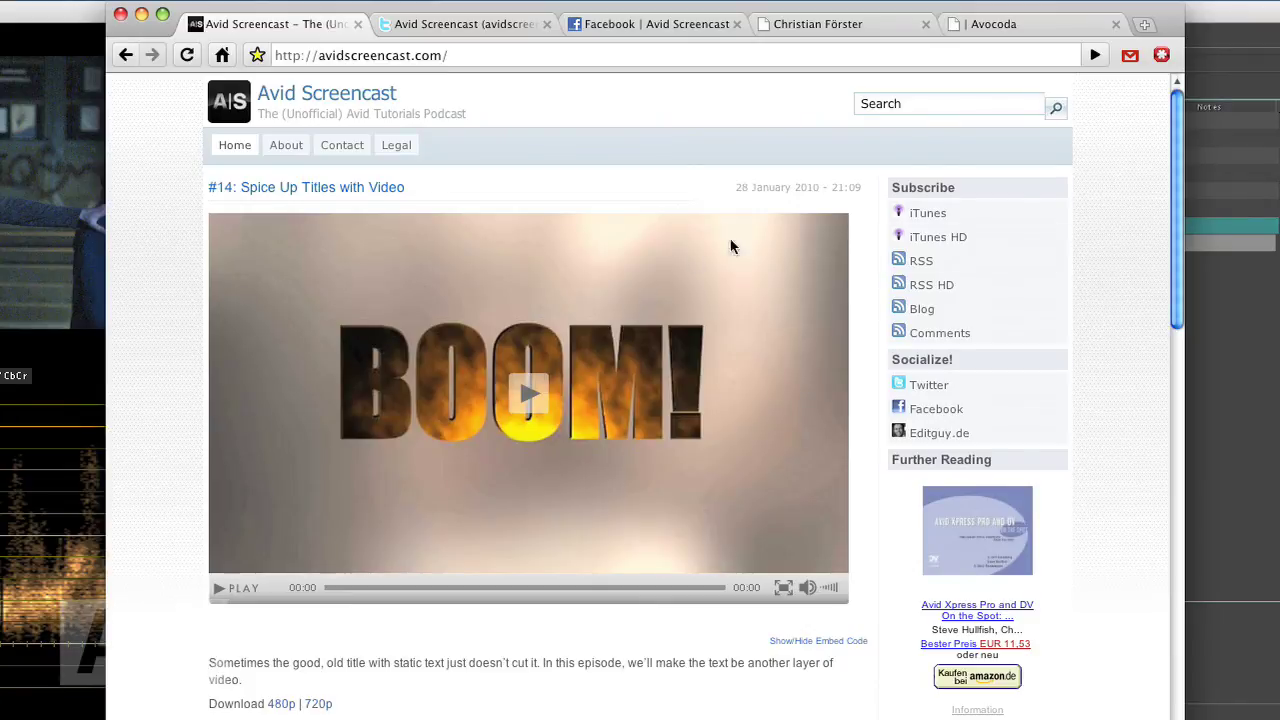
pyautogui.scroll(-3, 1147, 255)
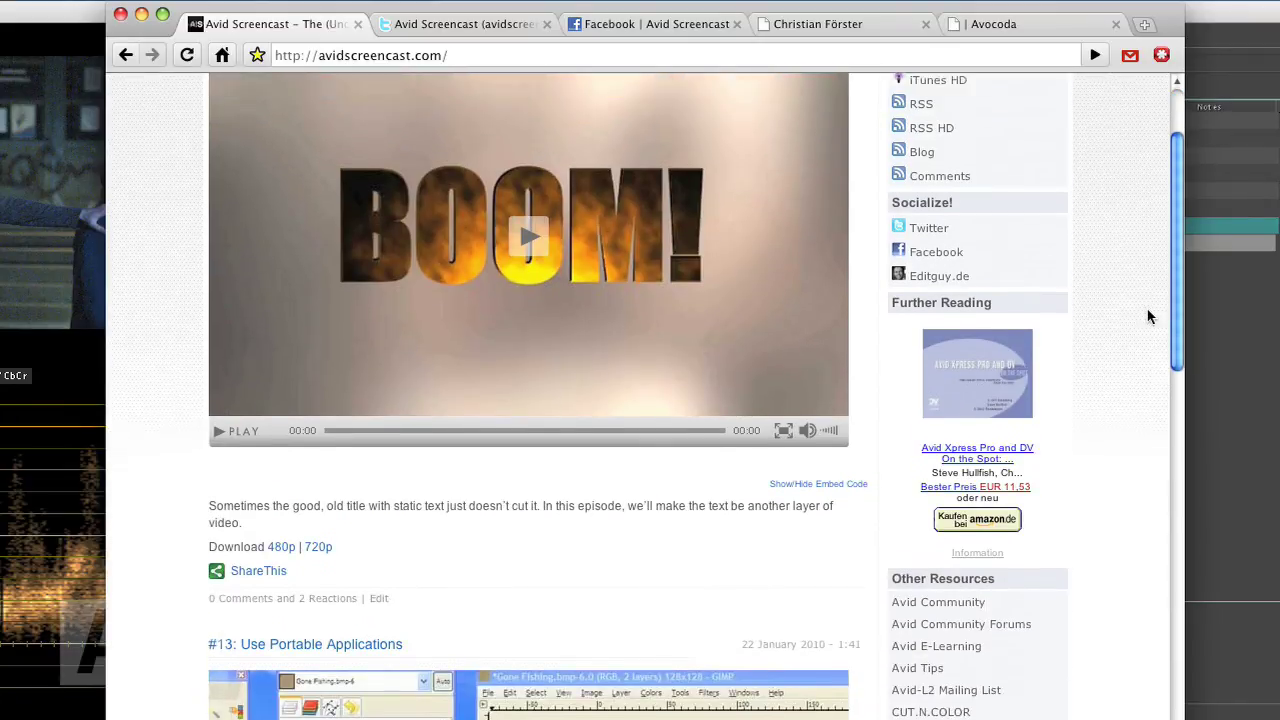
pyautogui.scroll(2, 1149, 316)
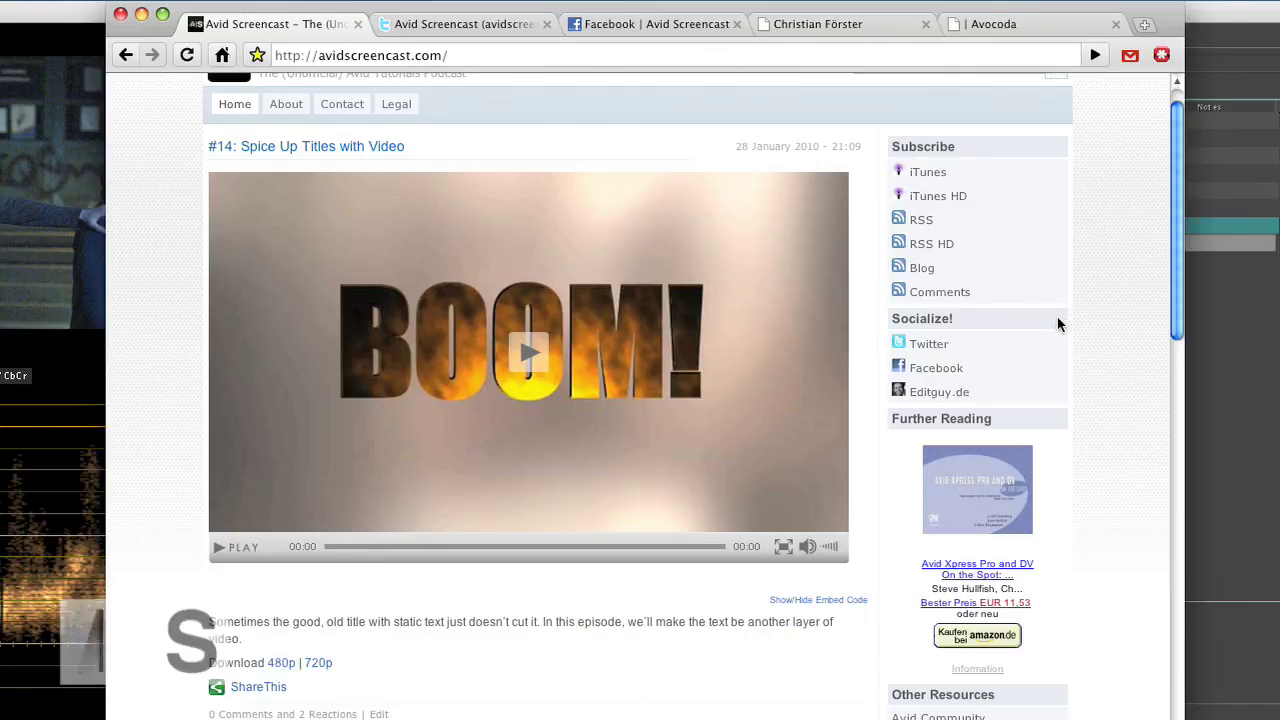
# View the avidscreencast Twitter profile, then its Facebook page, then the editguy.de portfolio site.
pyautogui.click(500, 25)
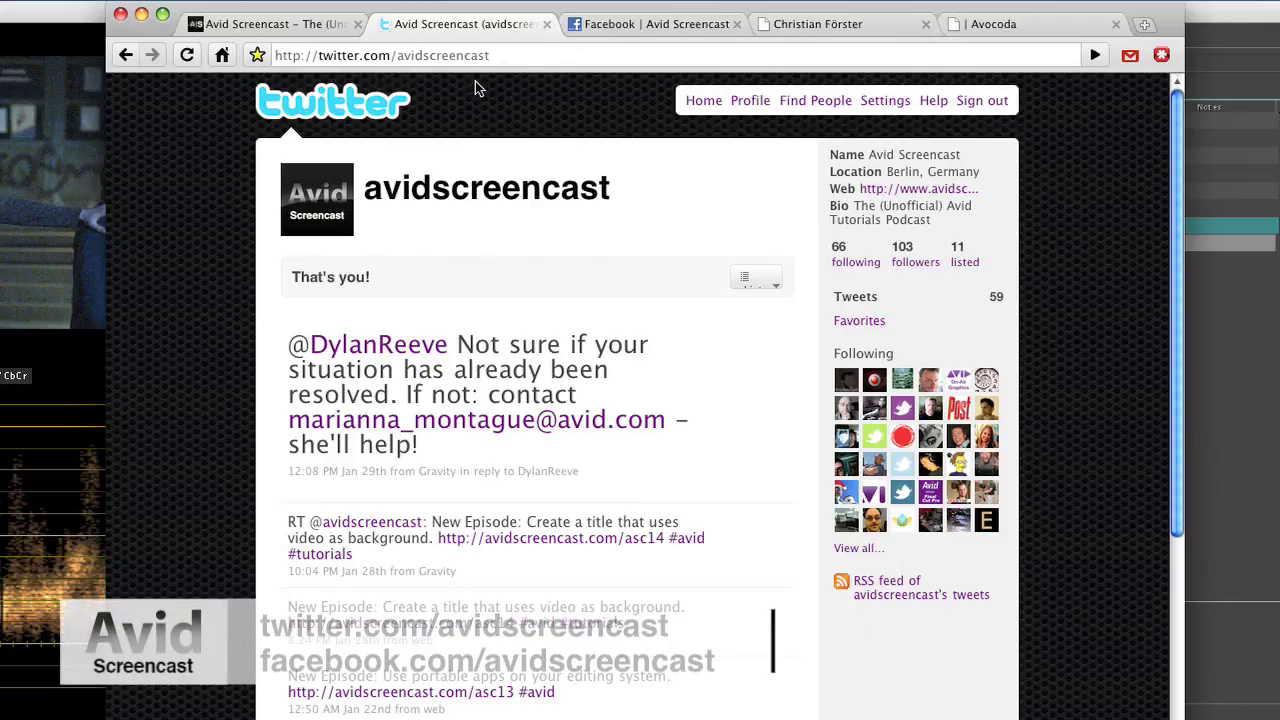
pyautogui.click(595, 25)
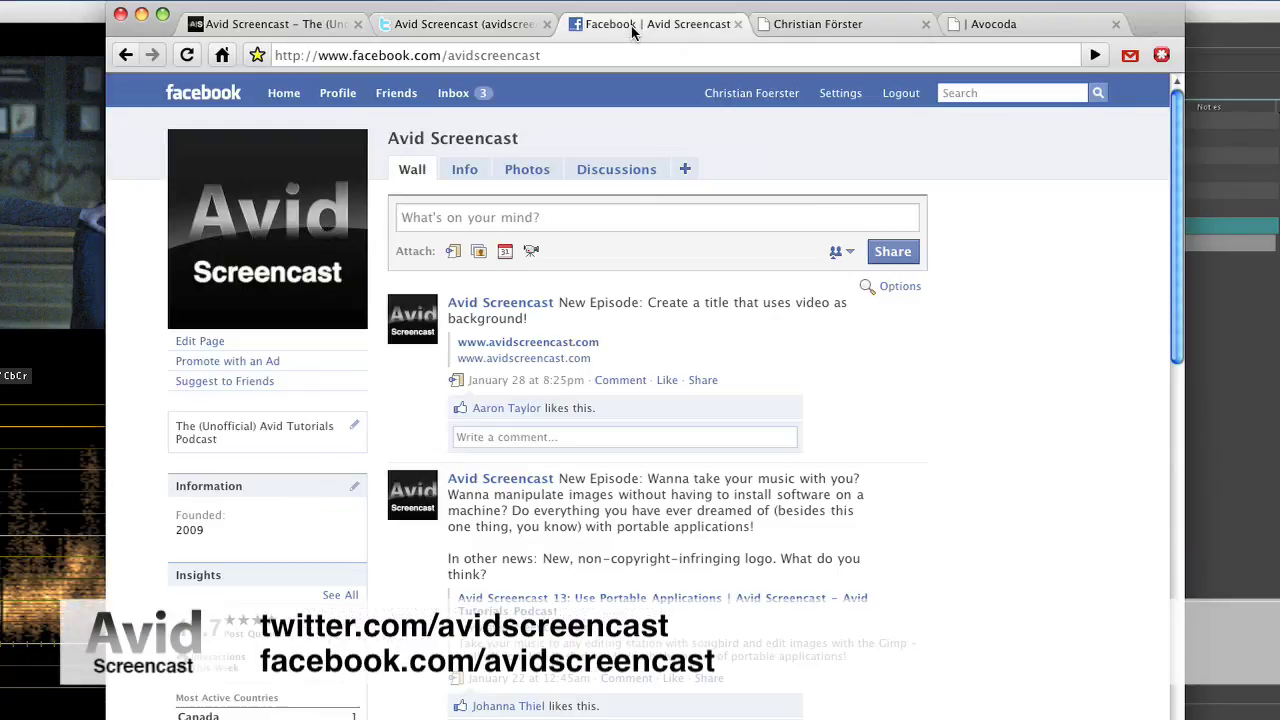
pyautogui.click(830, 28)
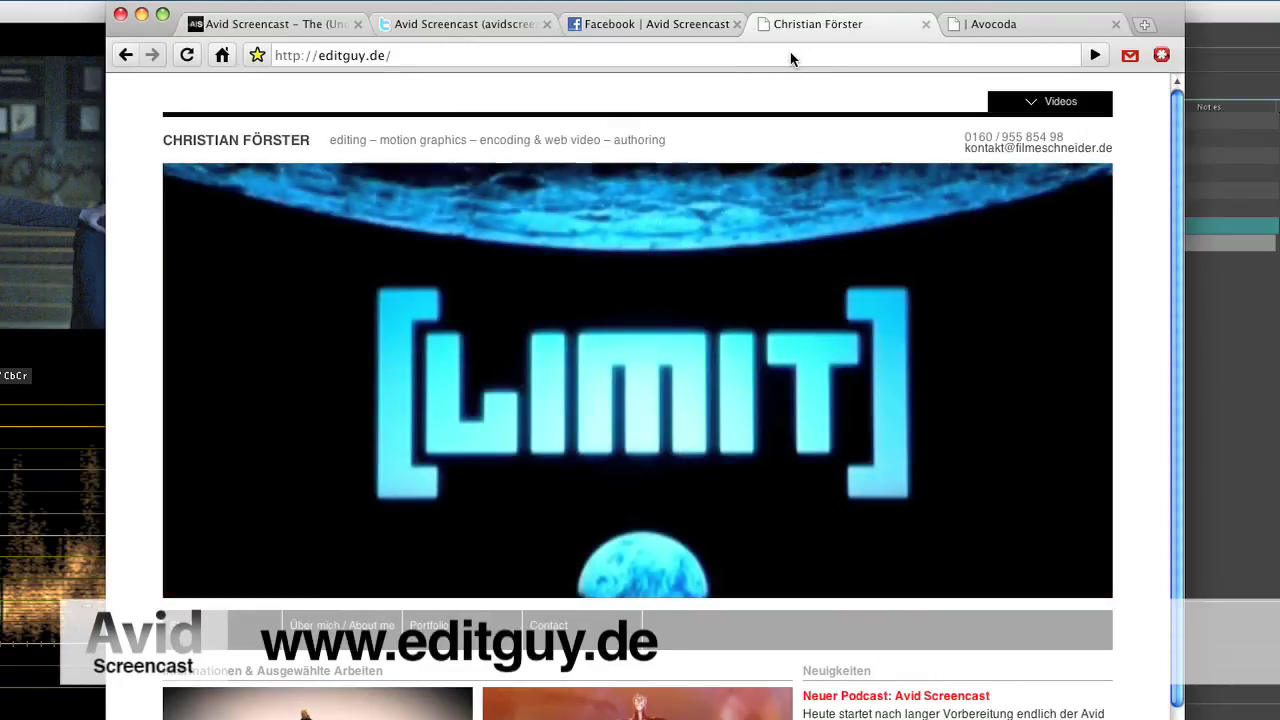